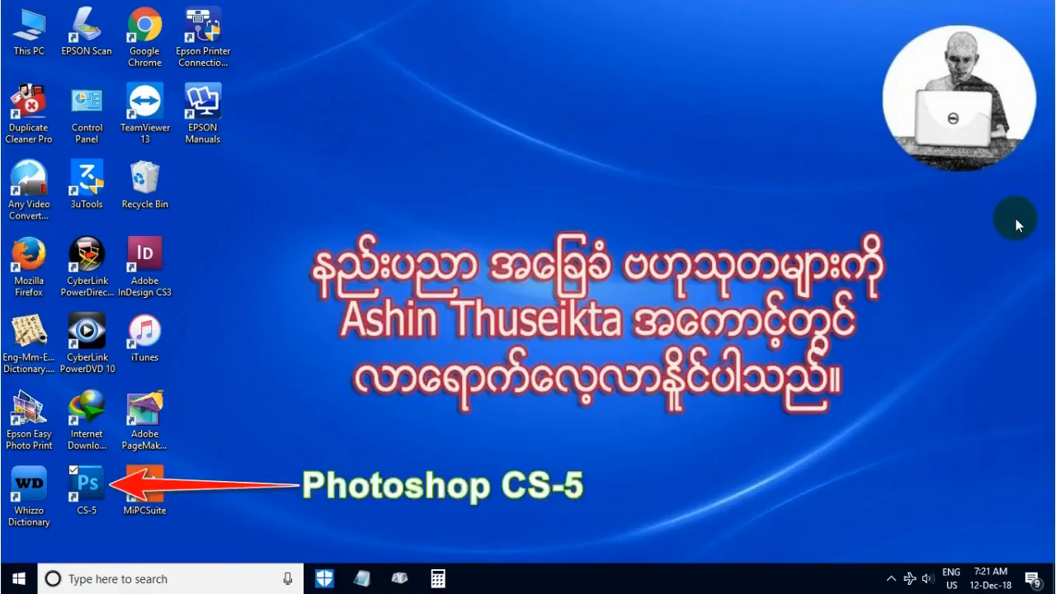
# - Launch Photoshop CS-5 from the desktop
pyautogui.click(86, 493)
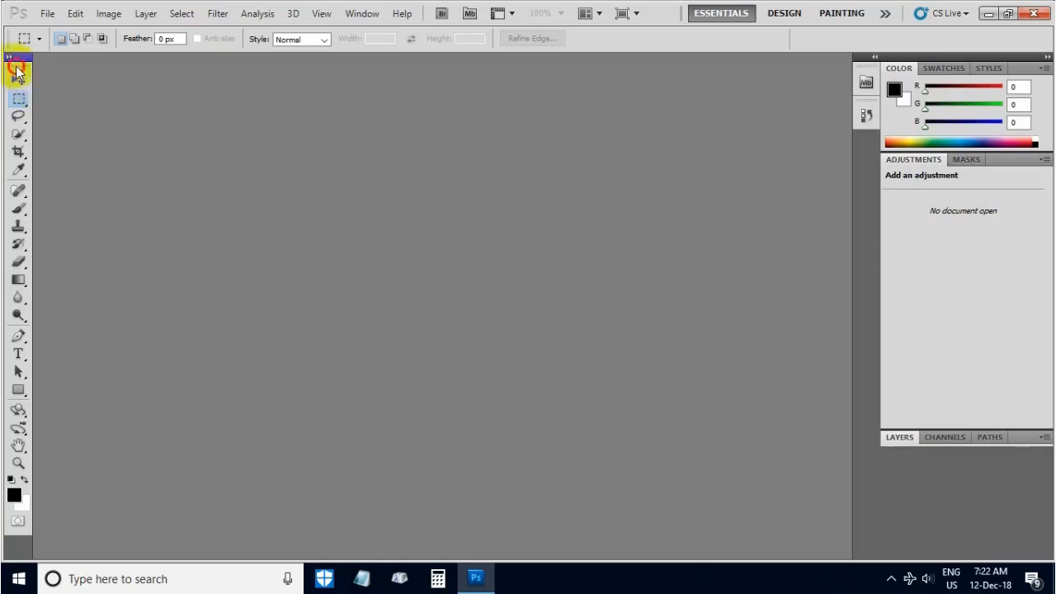
# - Float the toolbox, Swatches and Styles panels over the workspace, grouping Adjustments and Masks with Styles
pyautogui.moveTo(18, 73); pyautogui.dragTo(169, 80)
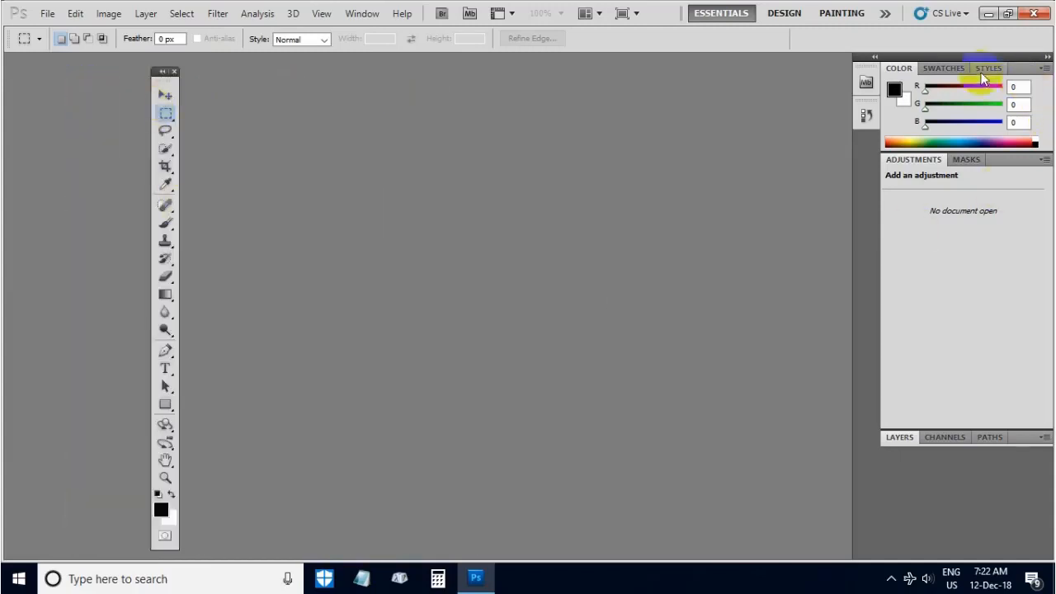
pyautogui.moveTo(993, 68); pyautogui.dragTo(689, 155)
pyautogui.moveTo(944, 69); pyautogui.dragTo(498, 111)
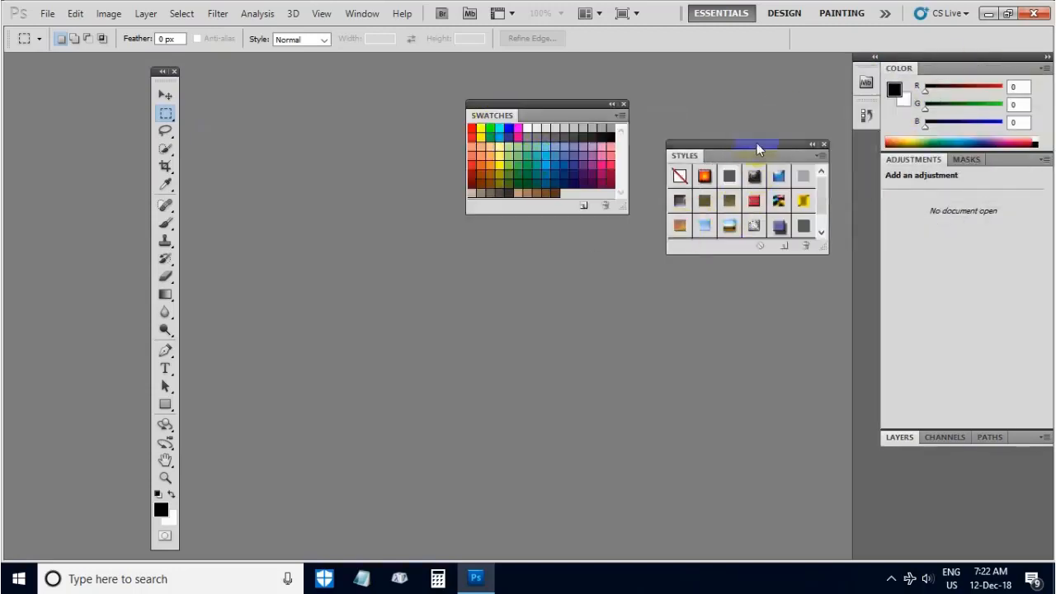
pyautogui.moveTo(756, 148); pyautogui.dragTo(793, 170)
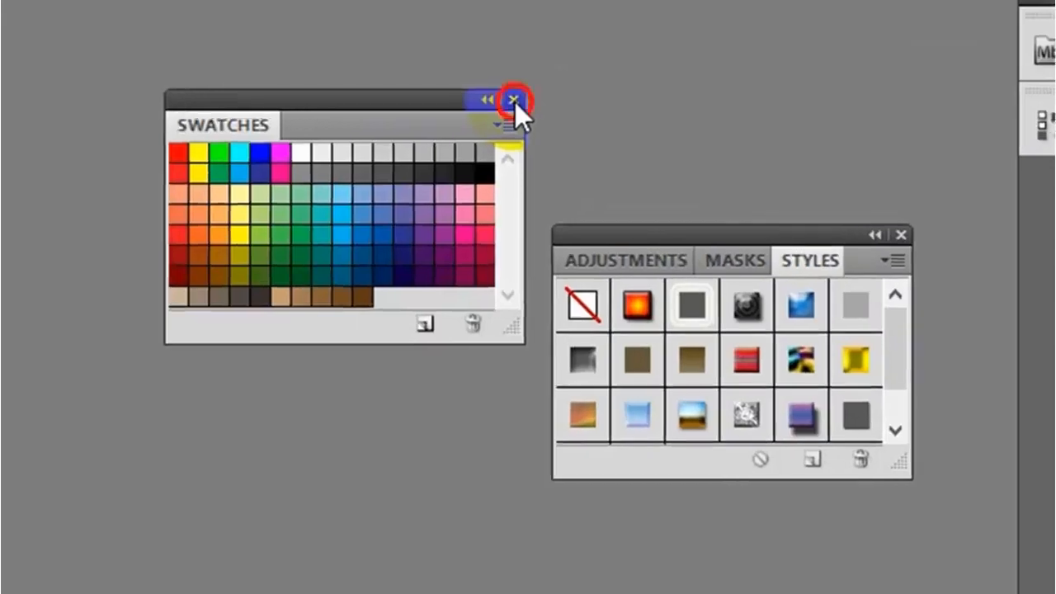
# - Close the floating Swatches and Styles groups and the Color group, and collapse the remaining Layers group to icons
pyautogui.click(514, 101)
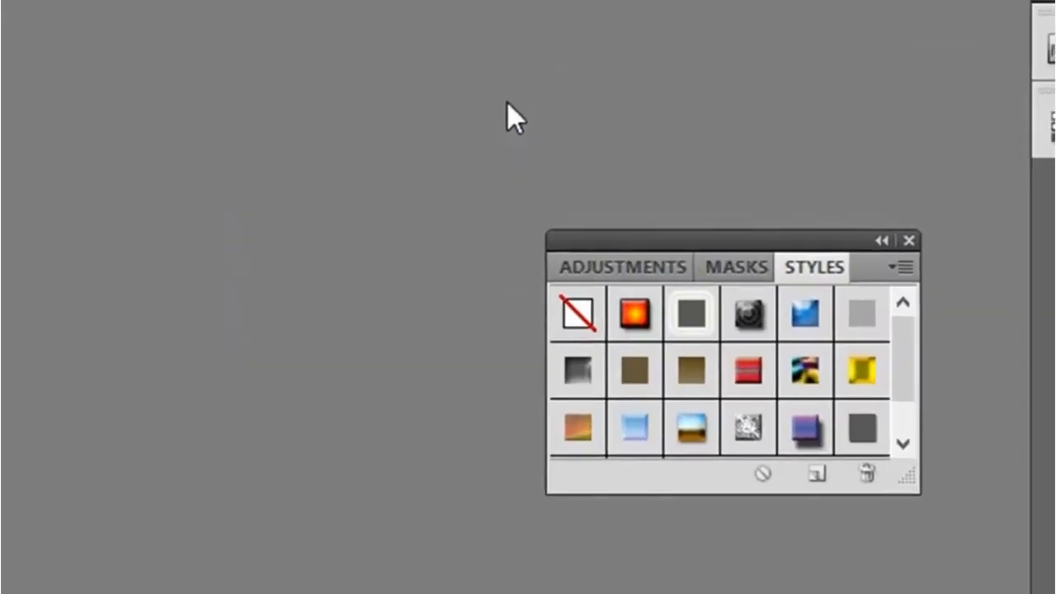
pyautogui.click(908, 237)
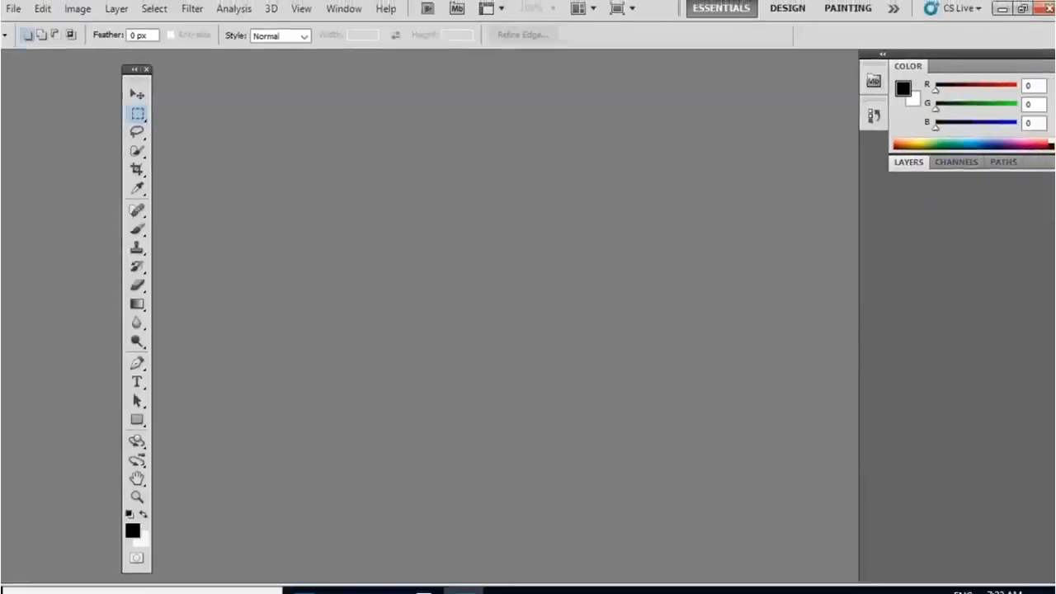
pyautogui.click(1044, 71)
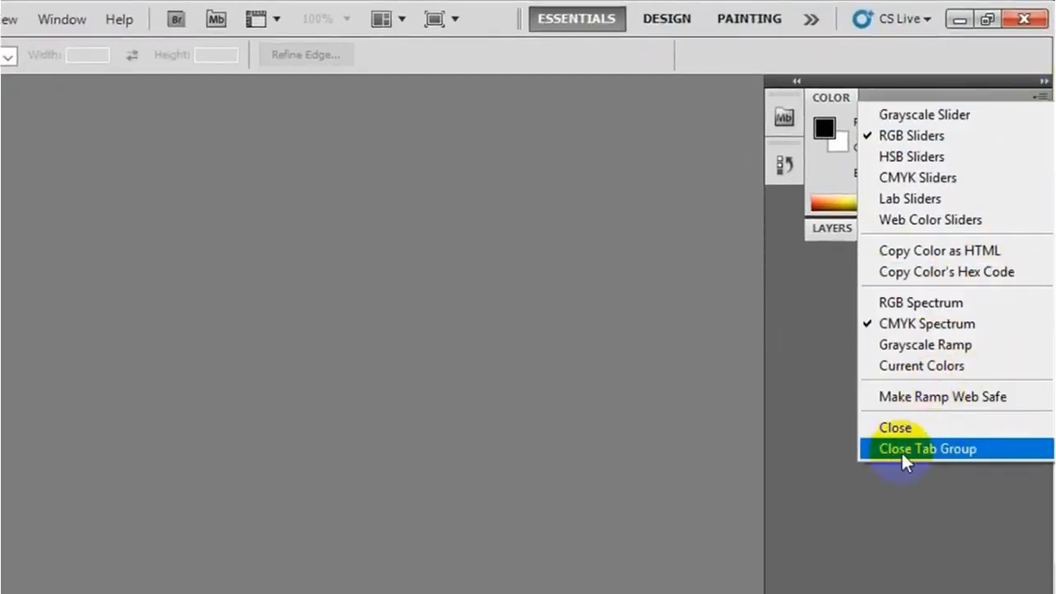
pyautogui.click(945, 450)
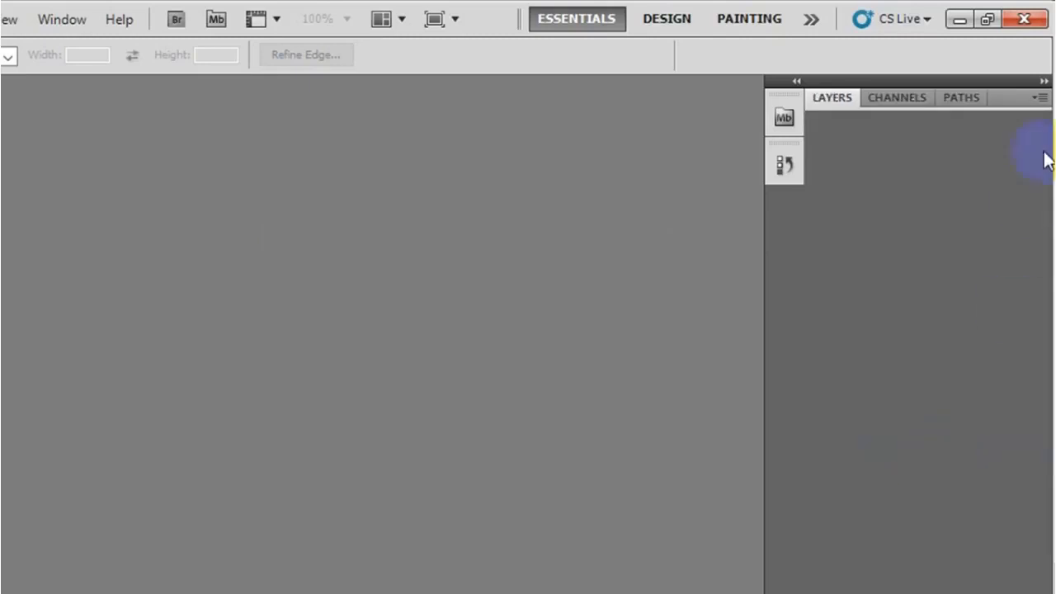
pyautogui.click(1044, 80)
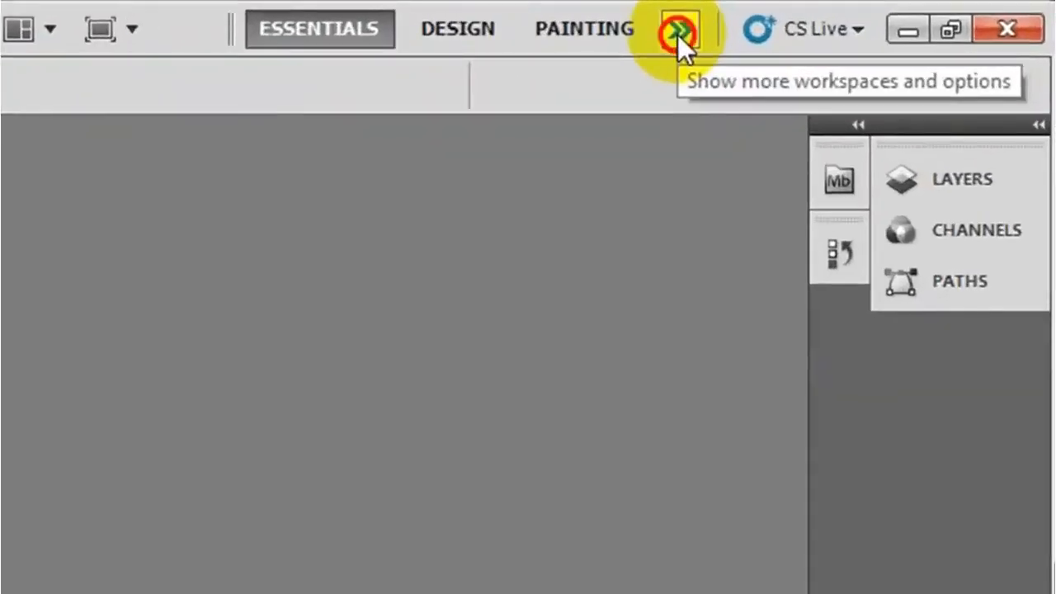
# - Reset the Essentials workspace to its default panel layout
pyautogui.click(677, 35)
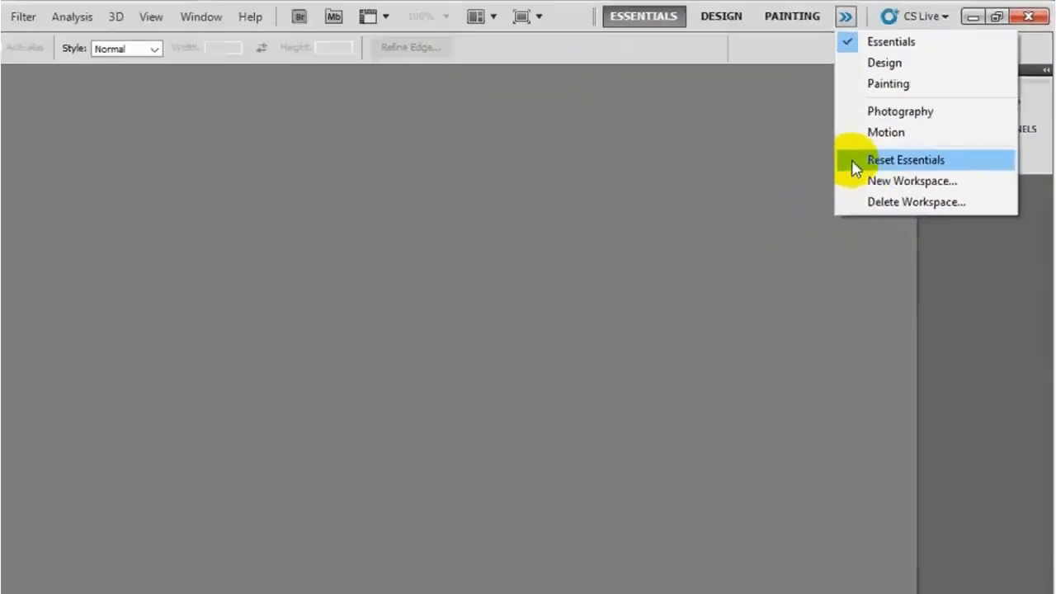
pyautogui.click(890, 136)
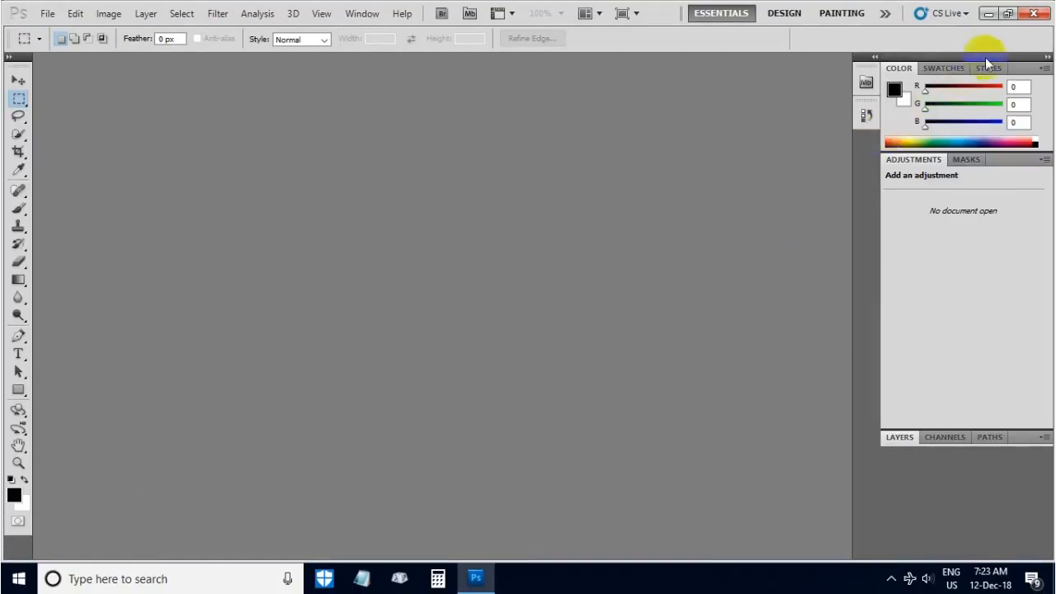
# - Float the whole panel dock and the toolbox over the workspace, and restore them by resetting Essentials
pyautogui.moveTo(985, 57); pyautogui.dragTo(615, 93)
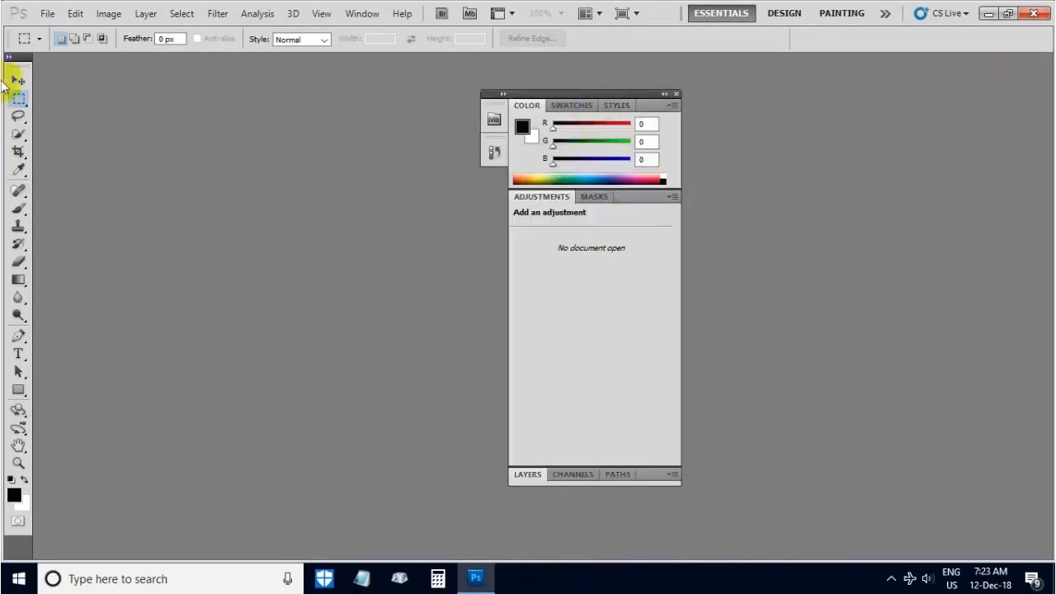
pyautogui.moveTo(13, 66); pyautogui.dragTo(271, 71)
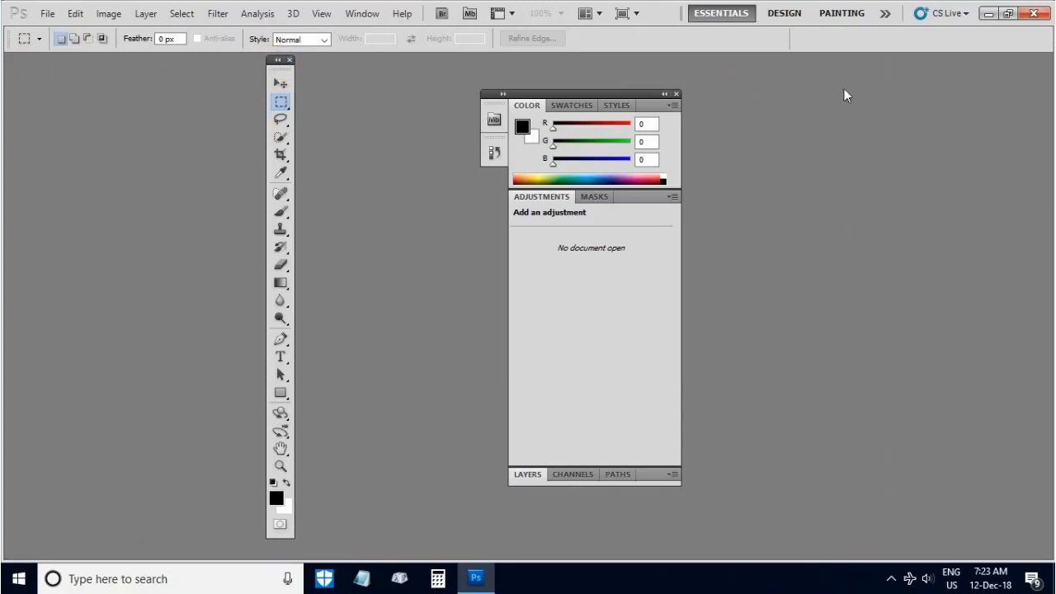
pyautogui.click(886, 15)
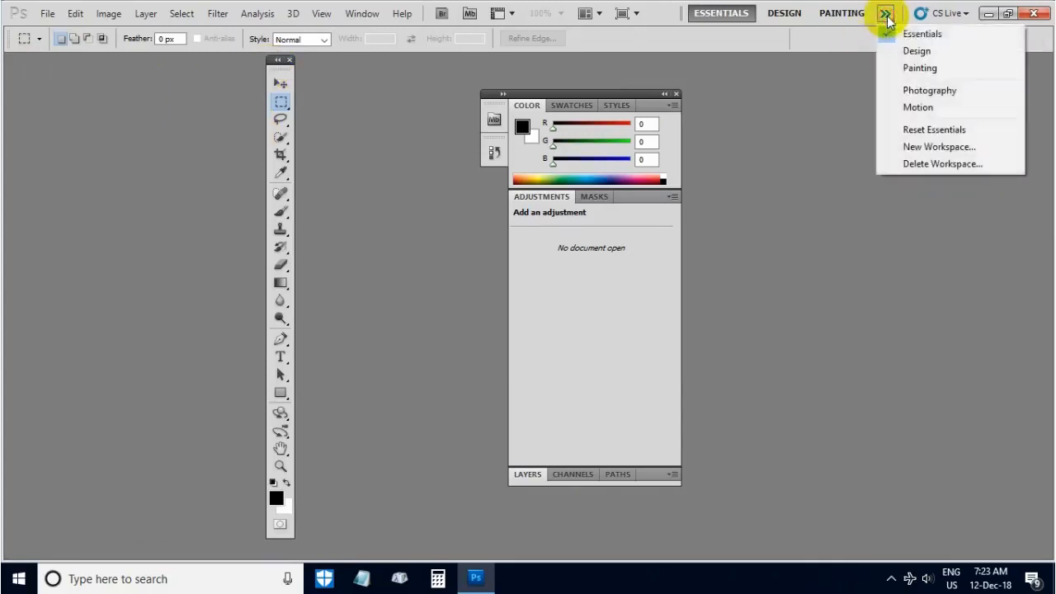
pyautogui.click(884, 135)
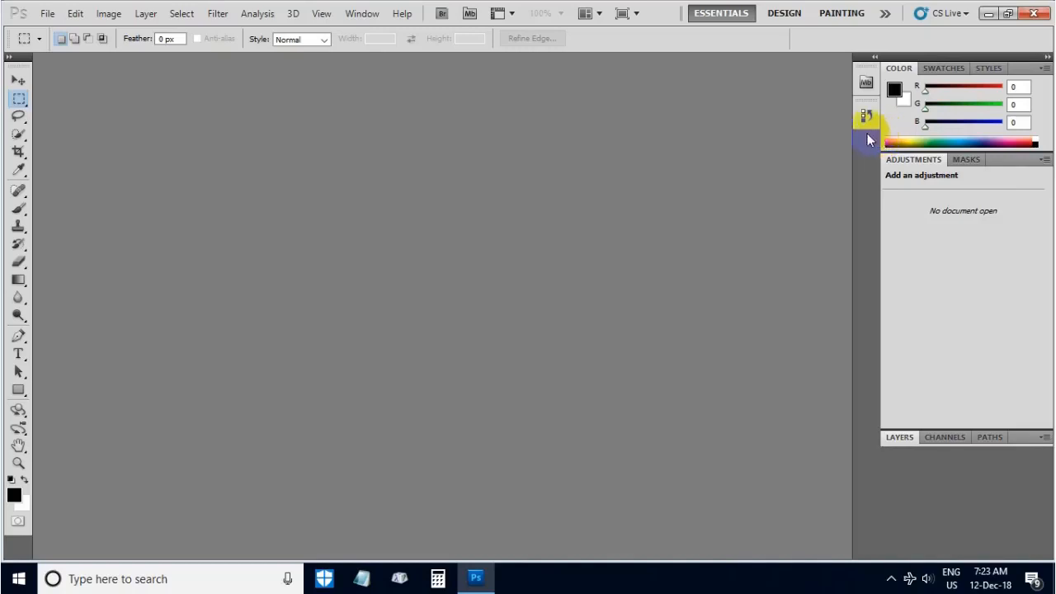
pyautogui.click(47, 15)
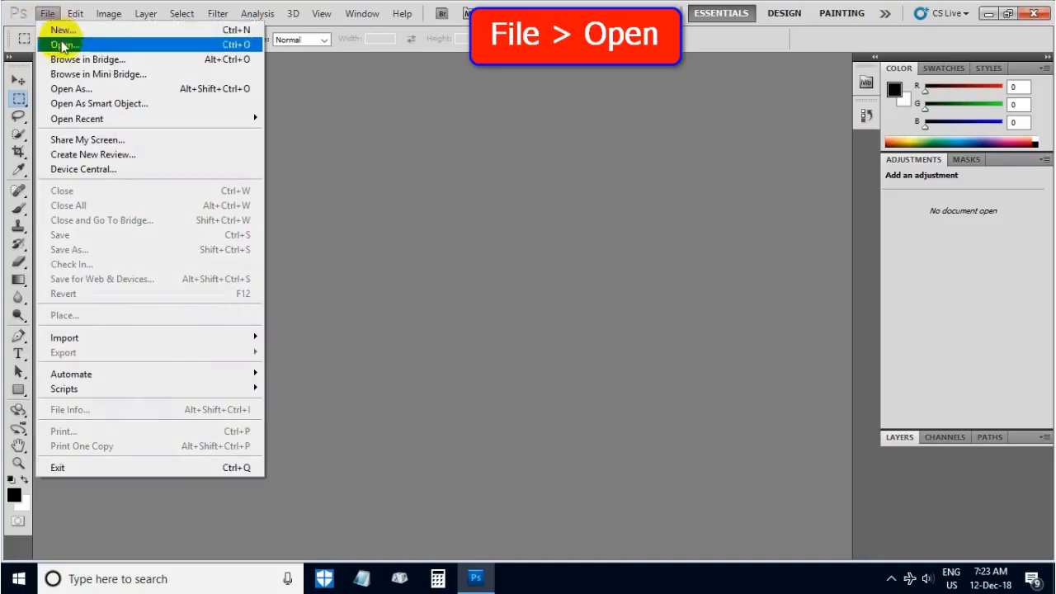
pyautogui.click(62, 42)
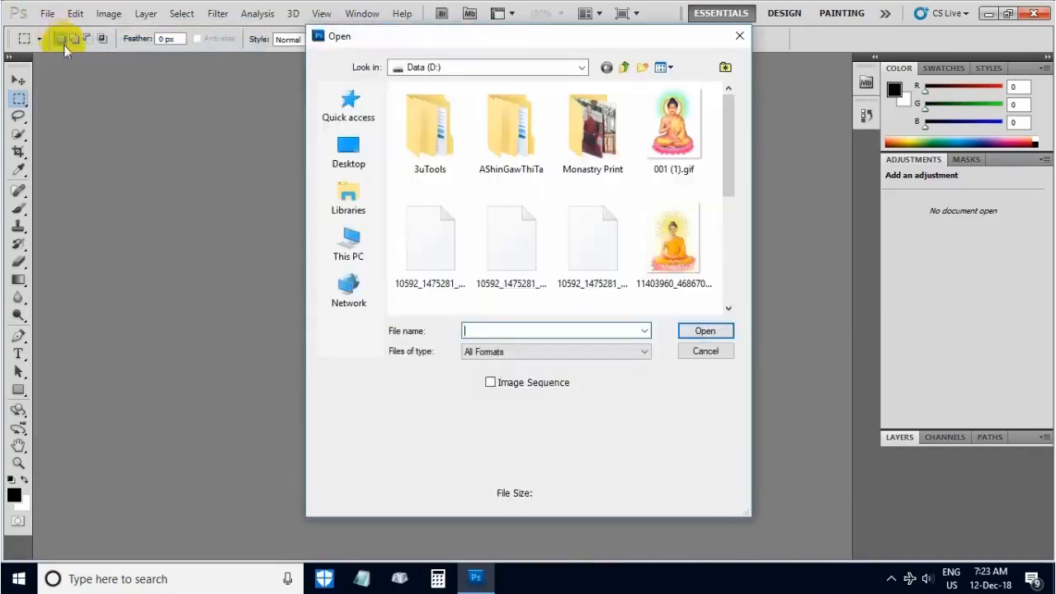
pyautogui.moveTo(729, 165); pyautogui.dragTo(772, 271)
pyautogui.click(431, 244)
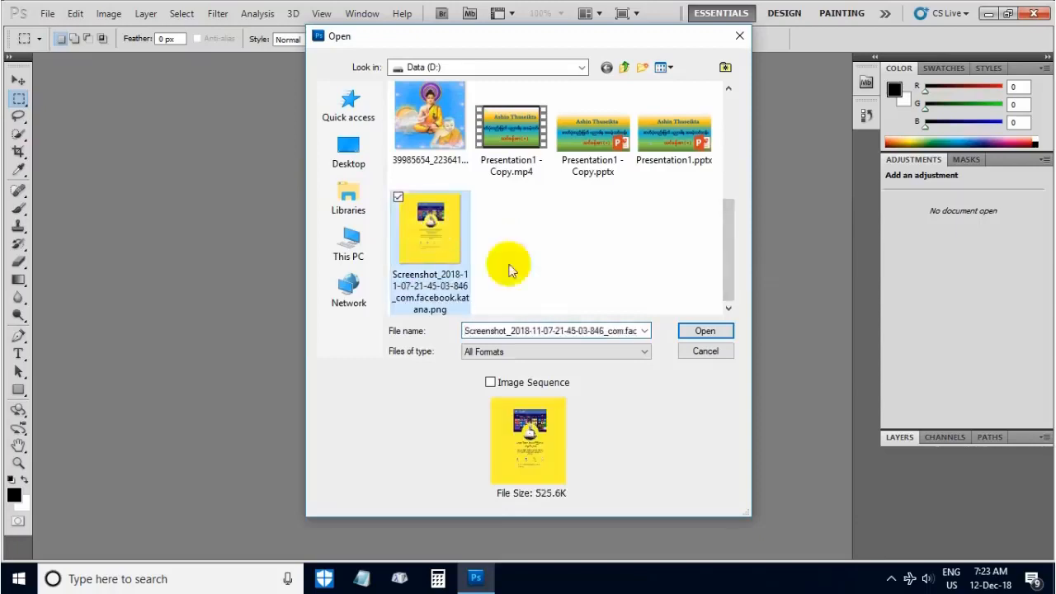
pyautogui.click(700, 331)
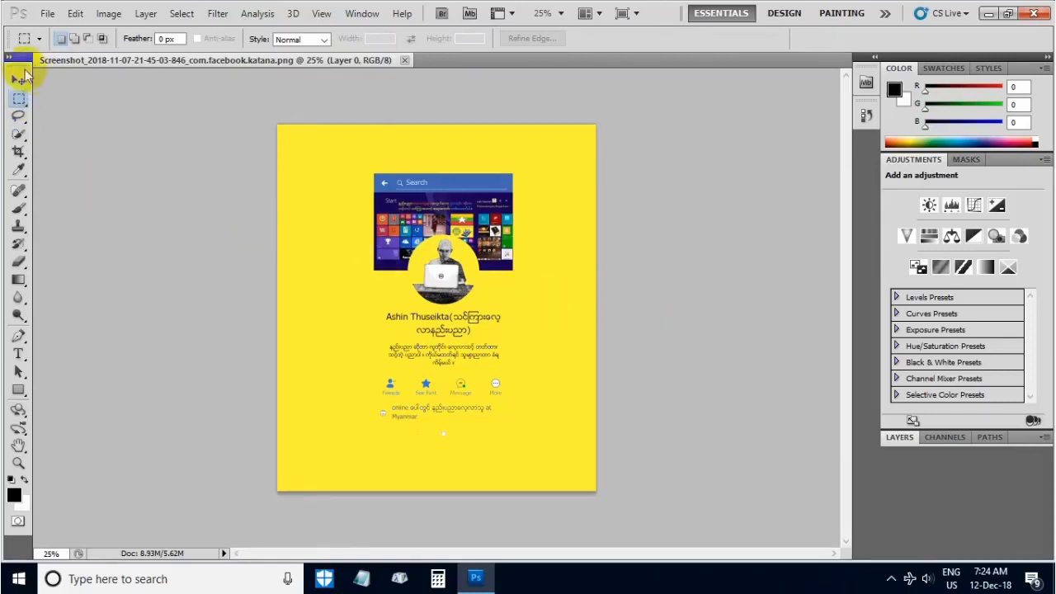
# - Float the toolbox beside the image, and switch from the Rectangular to the Elliptical Marquee Tool and back
pyautogui.moveTo(19, 61); pyautogui.dragTo(65, 91)
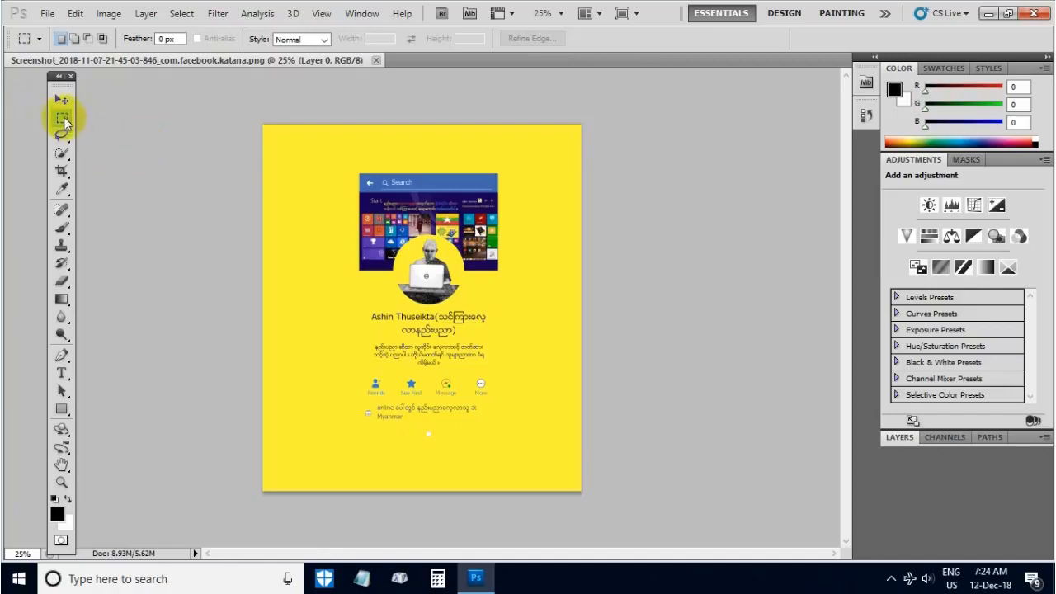
pyautogui.click(62, 120)
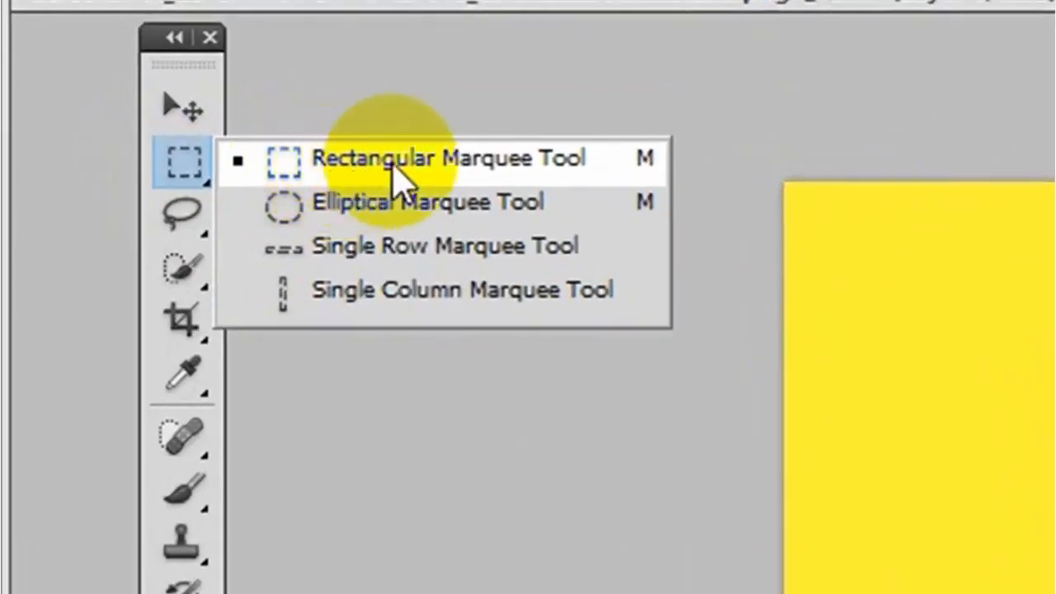
pyautogui.click(258, 210)
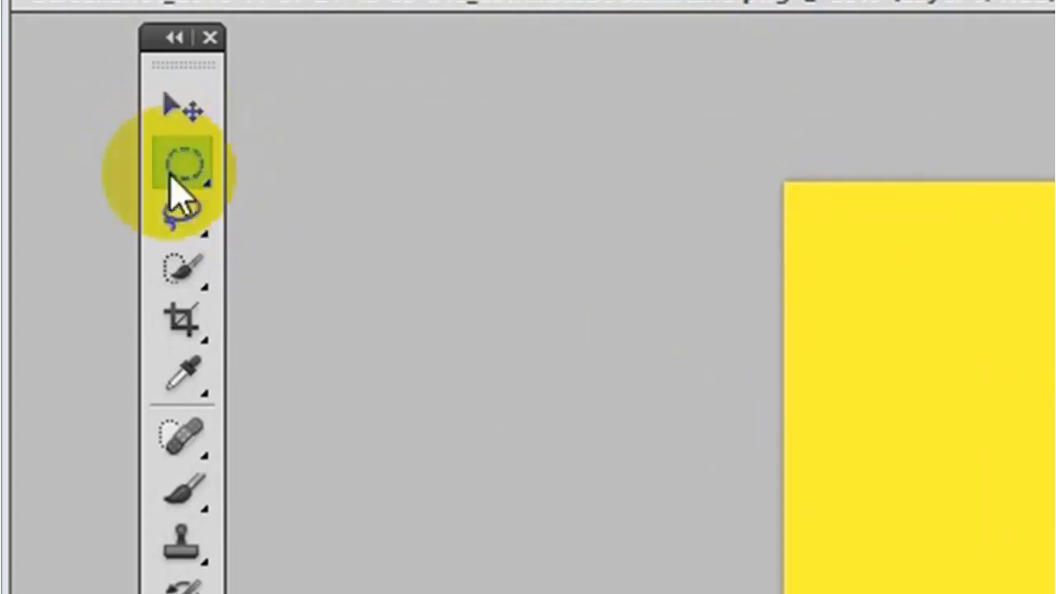
pyautogui.click(192, 160)
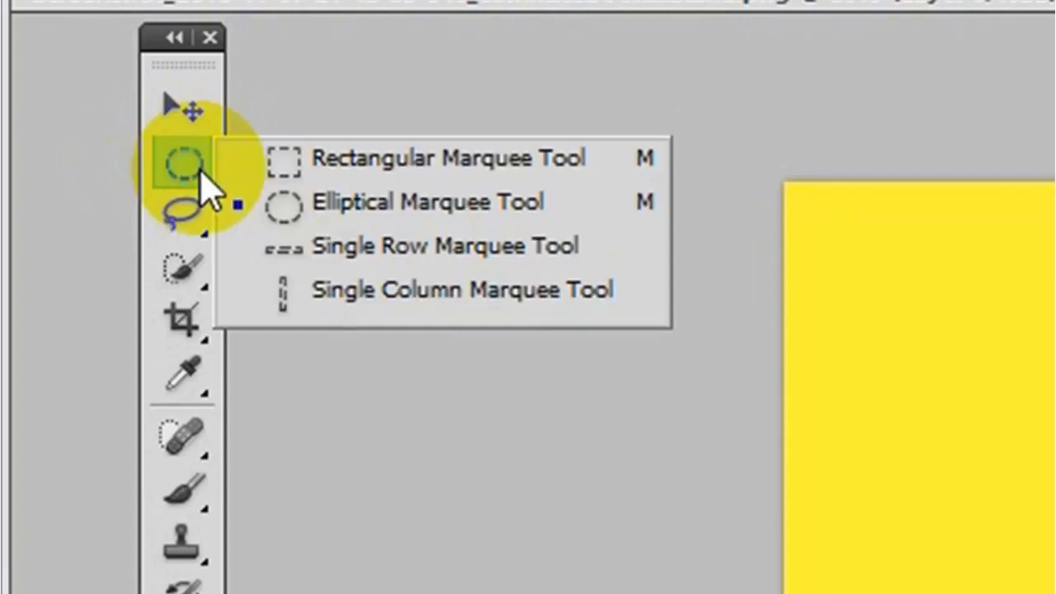
pyautogui.click(312, 167)
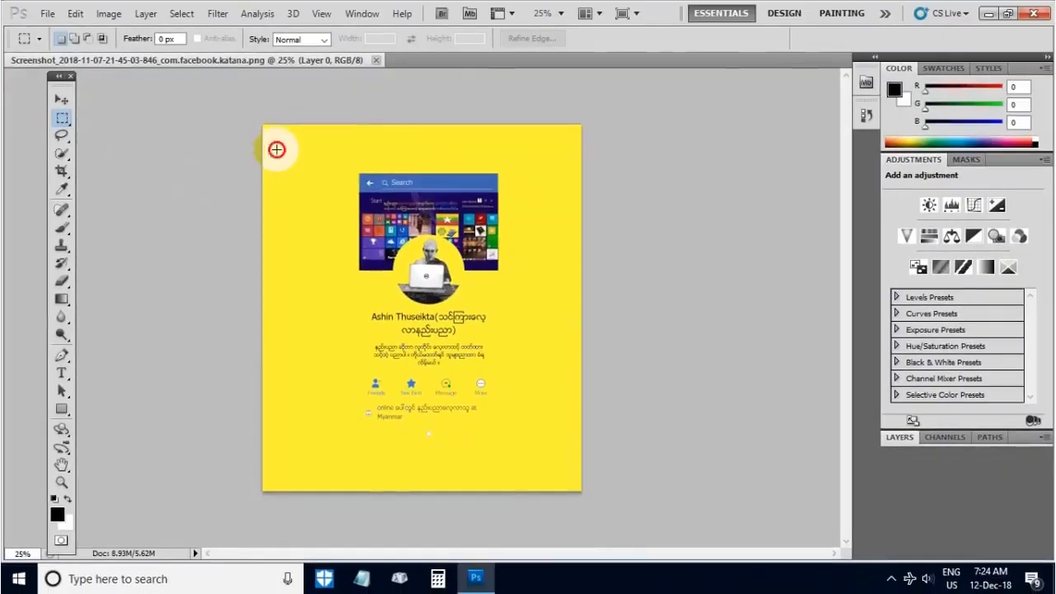
# - Draw two rectangular selections in turn over the upper-left part of the image, deselecting each one
pyautogui.moveTo(276, 149); pyautogui.dragTo(388, 261)
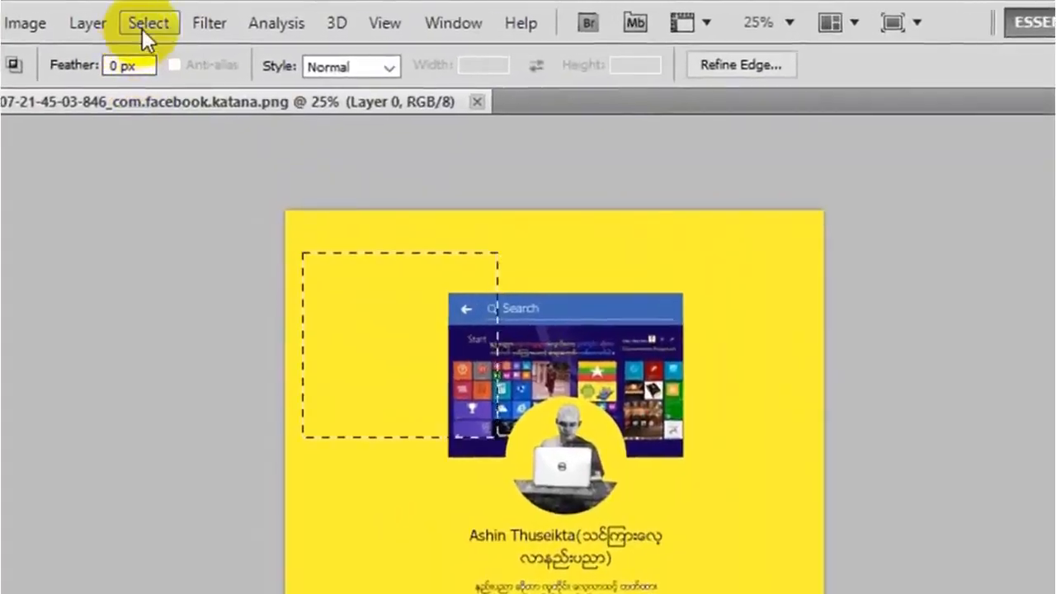
pyautogui.click(146, 20)
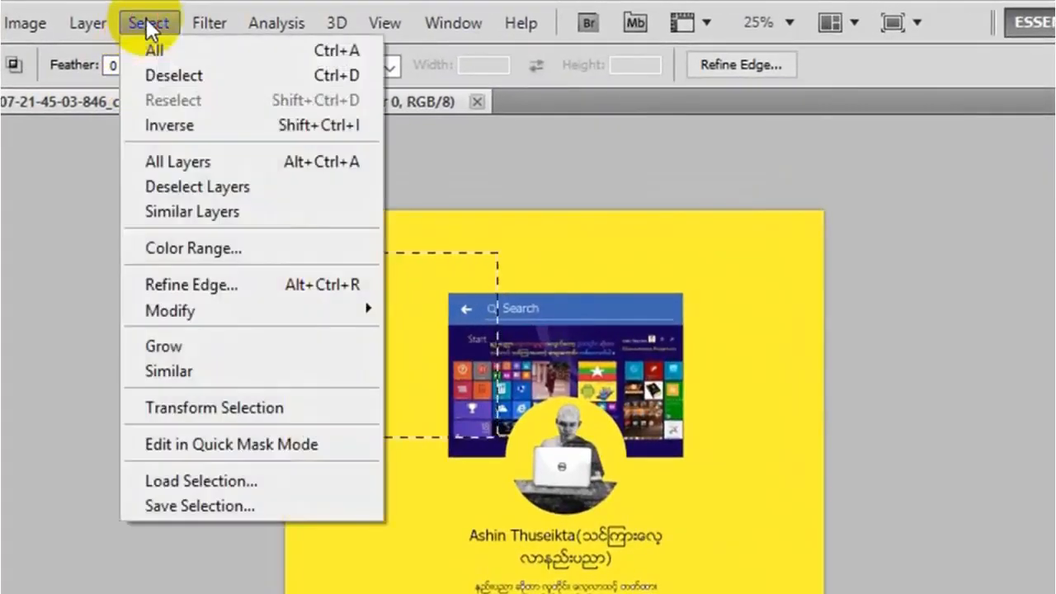
pyautogui.click(175, 75)
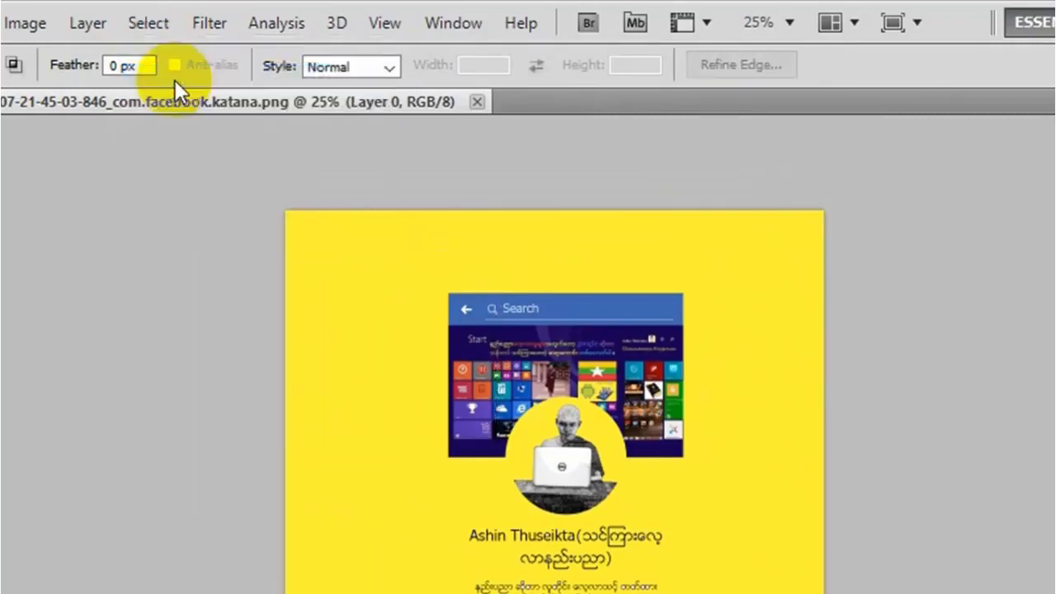
pyautogui.moveTo(335, 240); pyautogui.dragTo(509, 369)
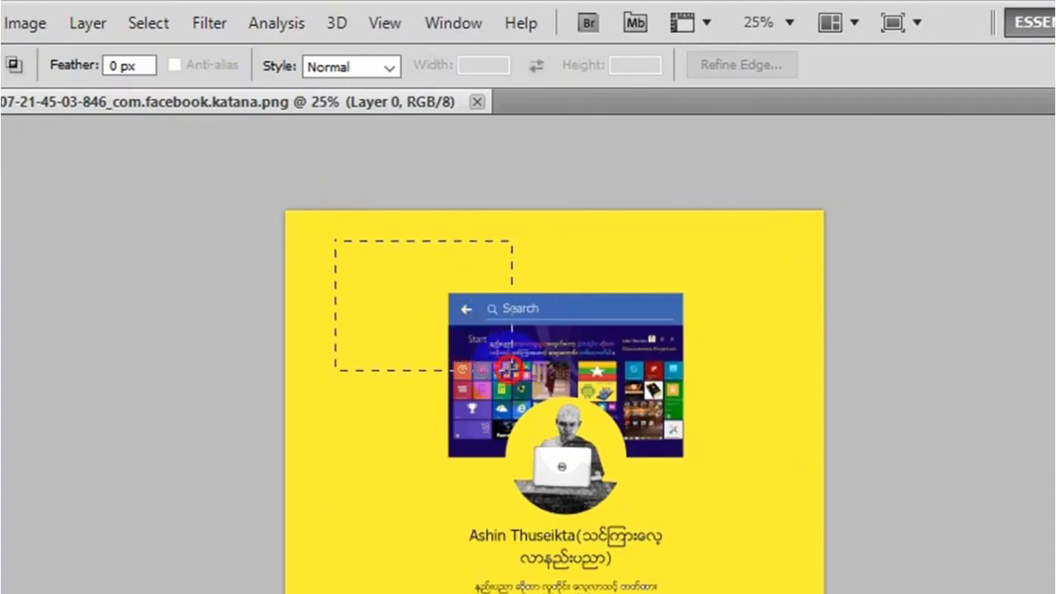
pyautogui.click(159, 21)
pyautogui.click(190, 78)
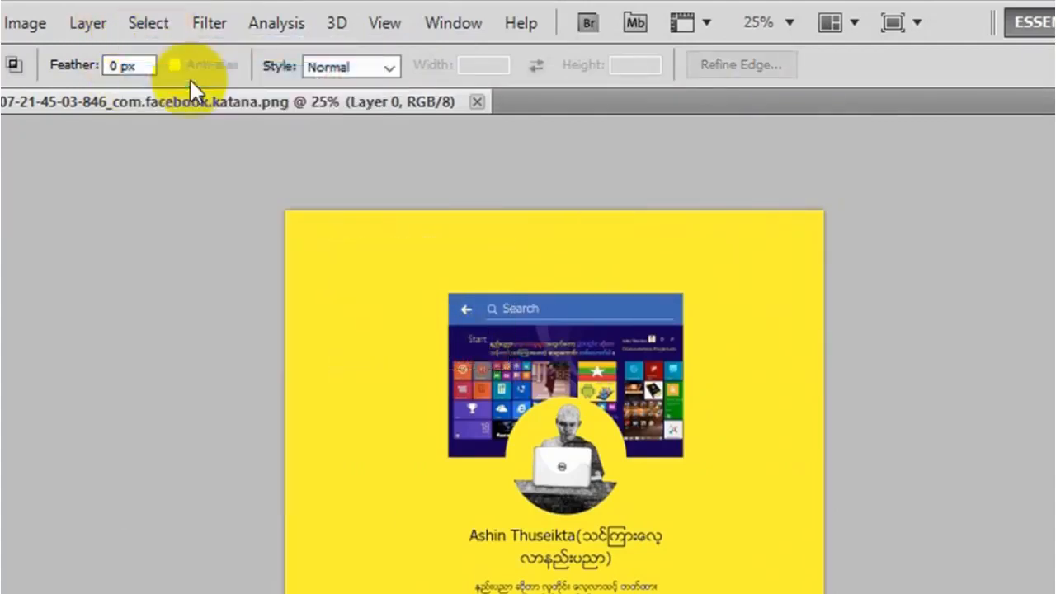
# - Draw two wider rectangular selections in turn across the image's upper part and the Search bar, clearing each one
pyautogui.moveTo(377, 245); pyautogui.dragTo(598, 345)
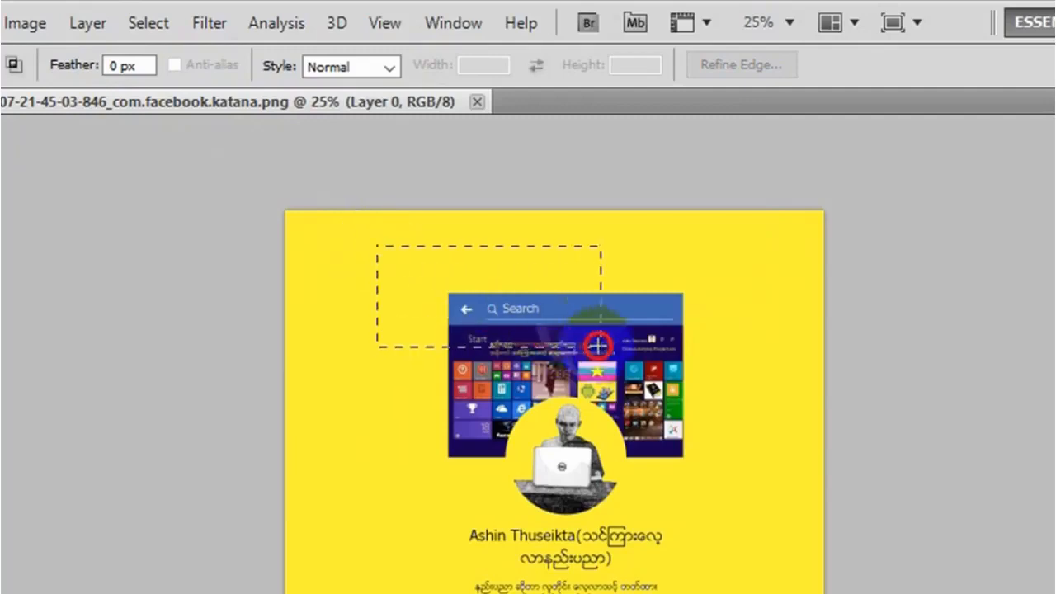
pyautogui.click(159, 33)
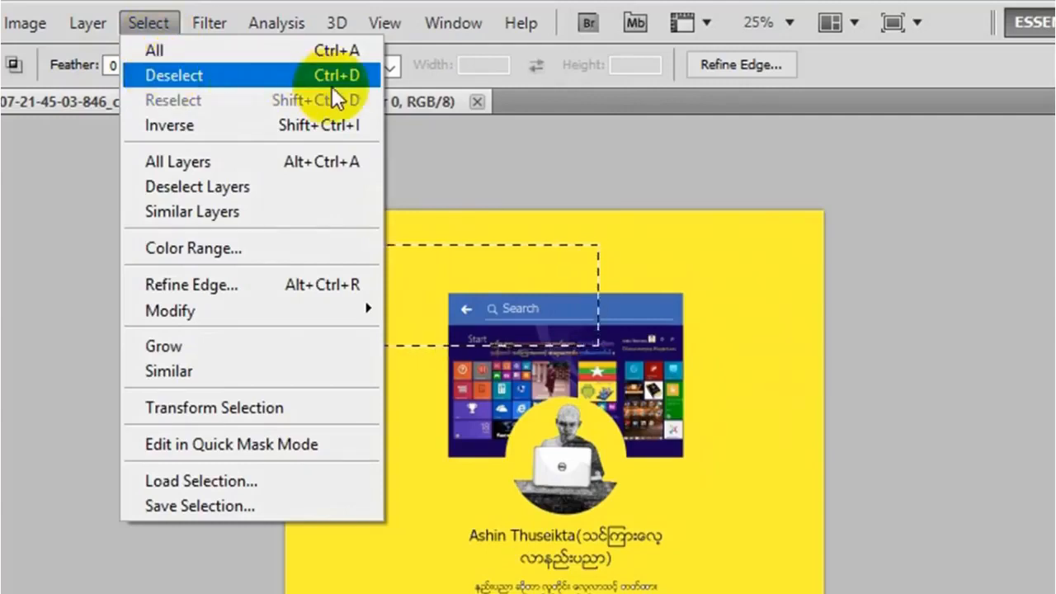
pyautogui.click(460, 319)
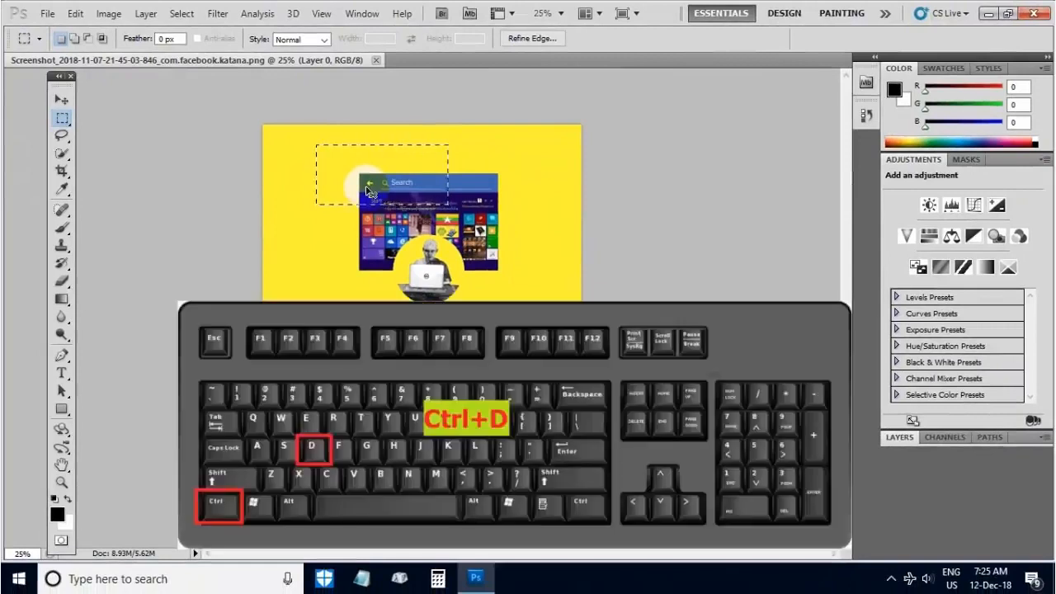
pyautogui.hotkey('ctrl', 'd')
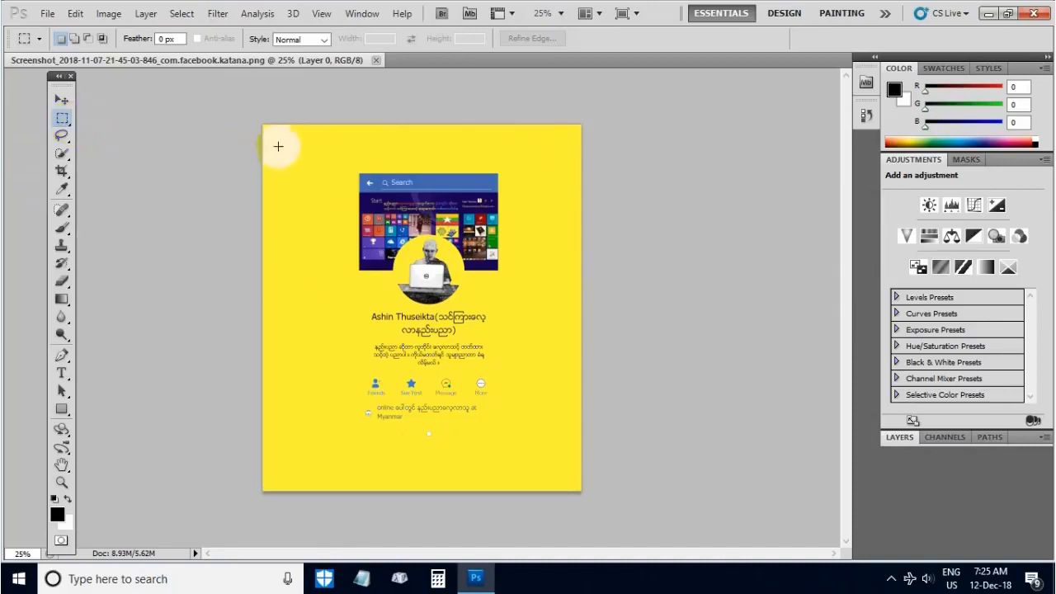
pyautogui.moveTo(278, 146); pyautogui.dragTo(513, 198)
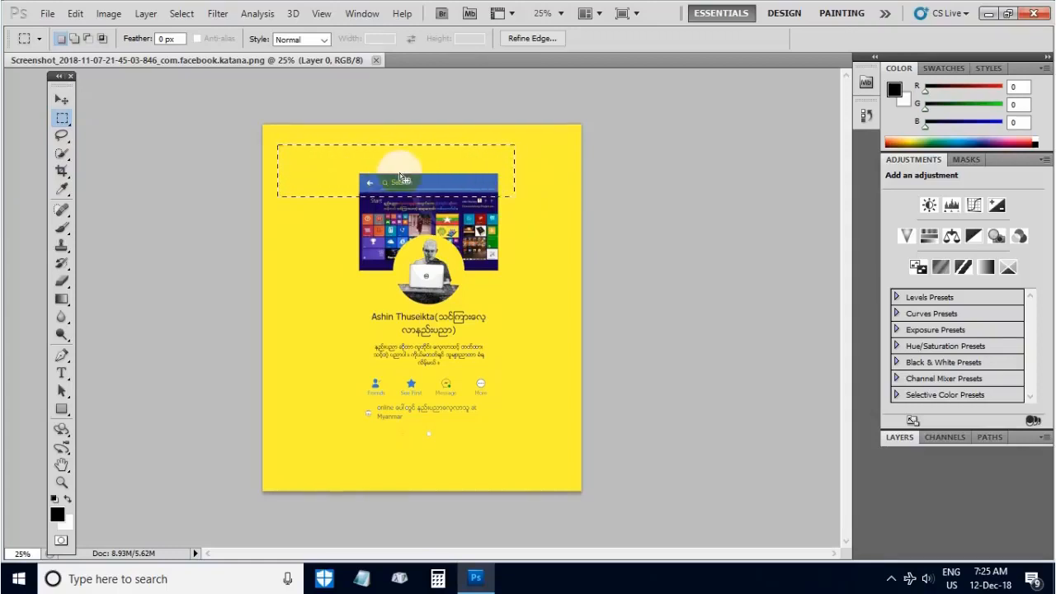
pyautogui.click(400, 178)
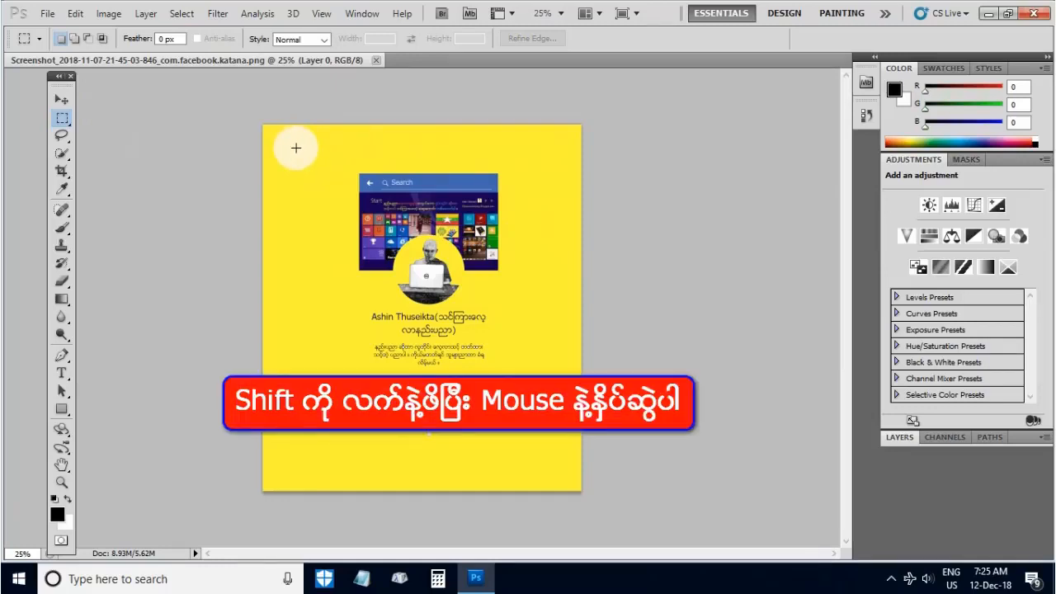
# - Draw two square selections from a corner over the profile area and one outward from its centre at the image's upper left, clearing each one
pyautogui.moveTo(297, 150); pyautogui.dragTo(524, 377)
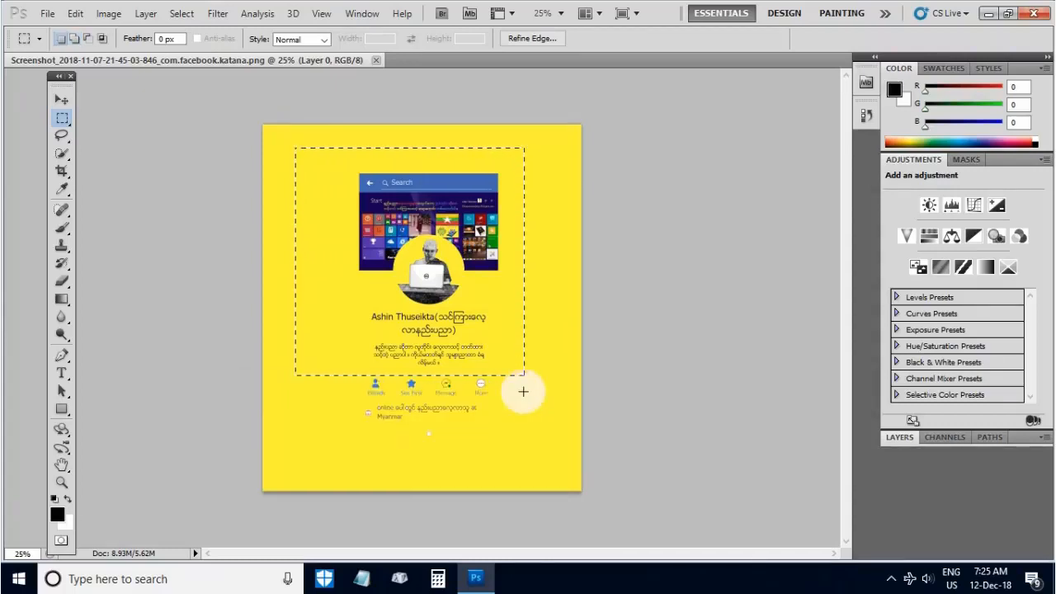
pyautogui.click(526, 396)
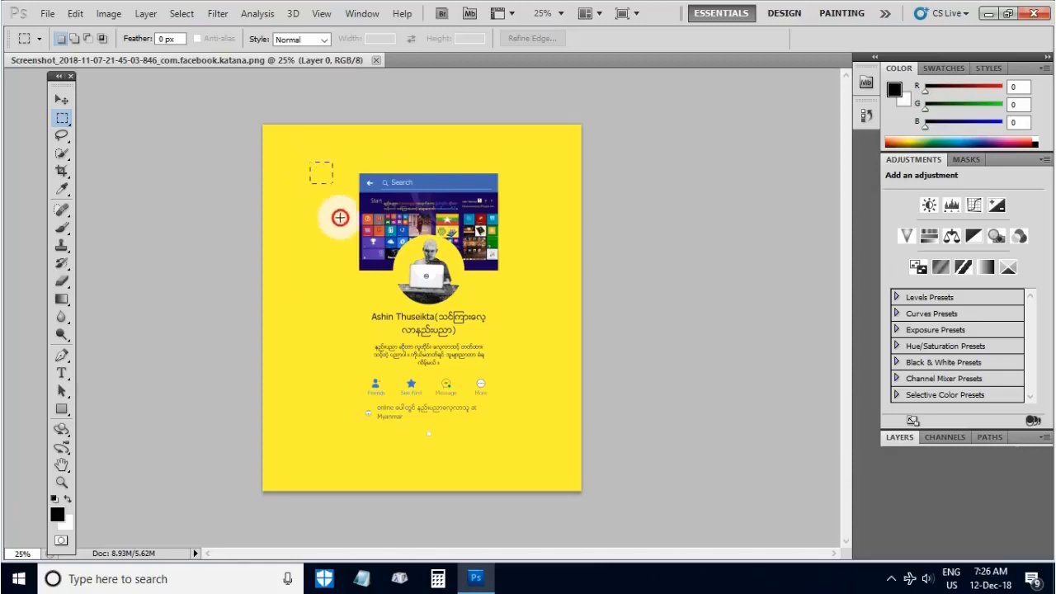
pyautogui.moveTo(340, 217); pyautogui.dragTo(541, 434)
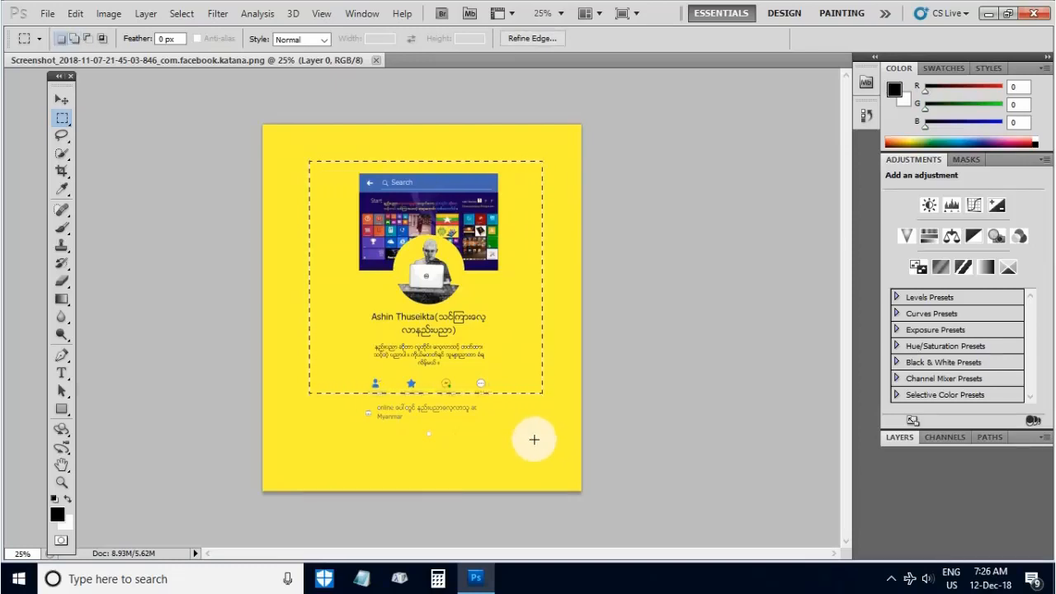
pyautogui.click(505, 415)
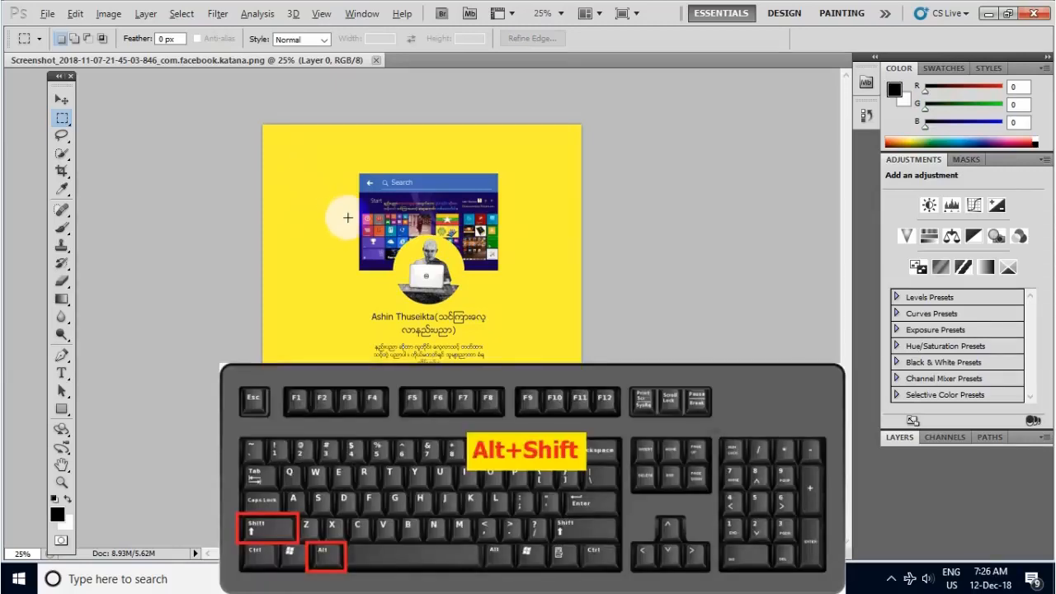
pyautogui.moveTo(338, 206); pyautogui.dragTo(435, 303)
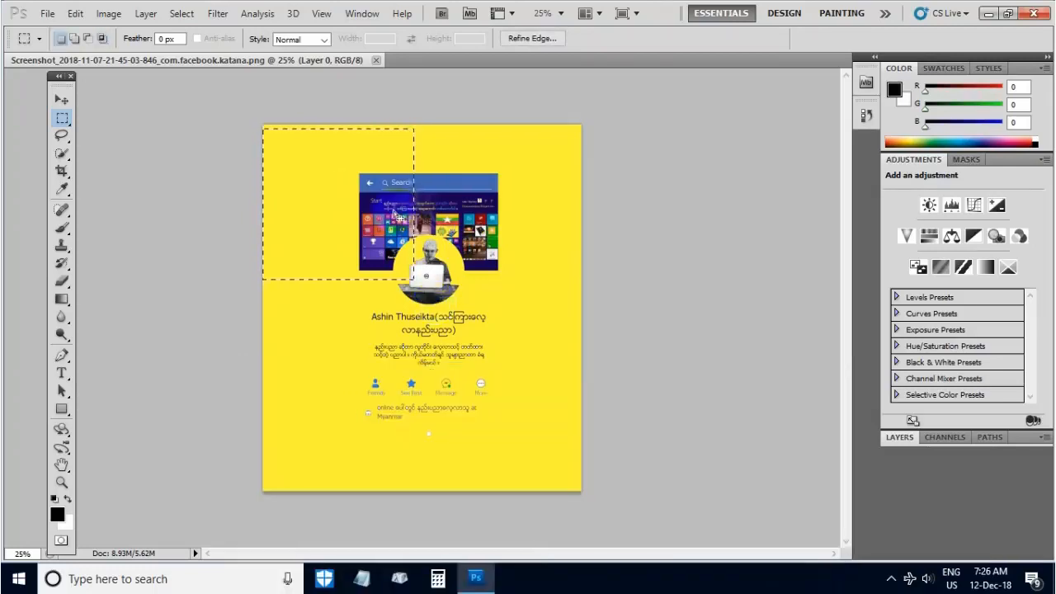
pyautogui.click(405, 225)
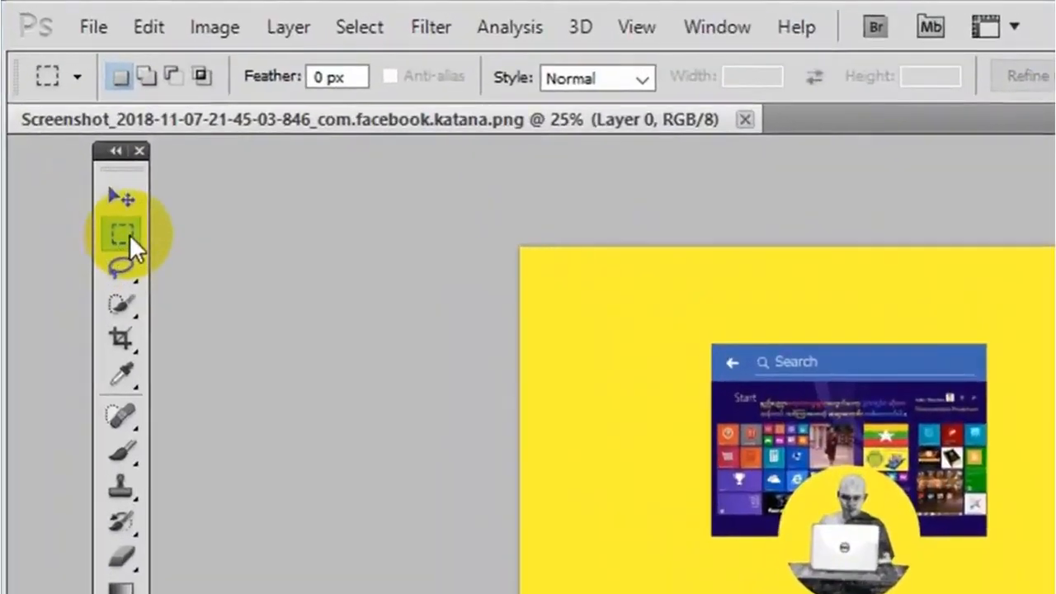
# - Switch to the Elliptical Marquee Tool, draw a wide elliptical selection over the header picture, and clear it
pyautogui.click(123, 207)
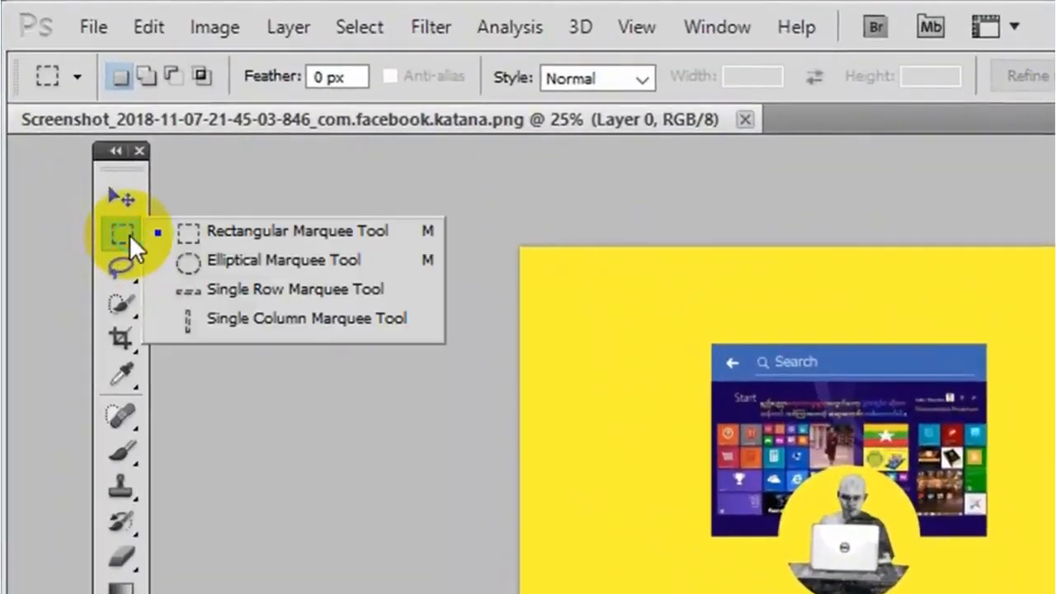
pyautogui.click(200, 261)
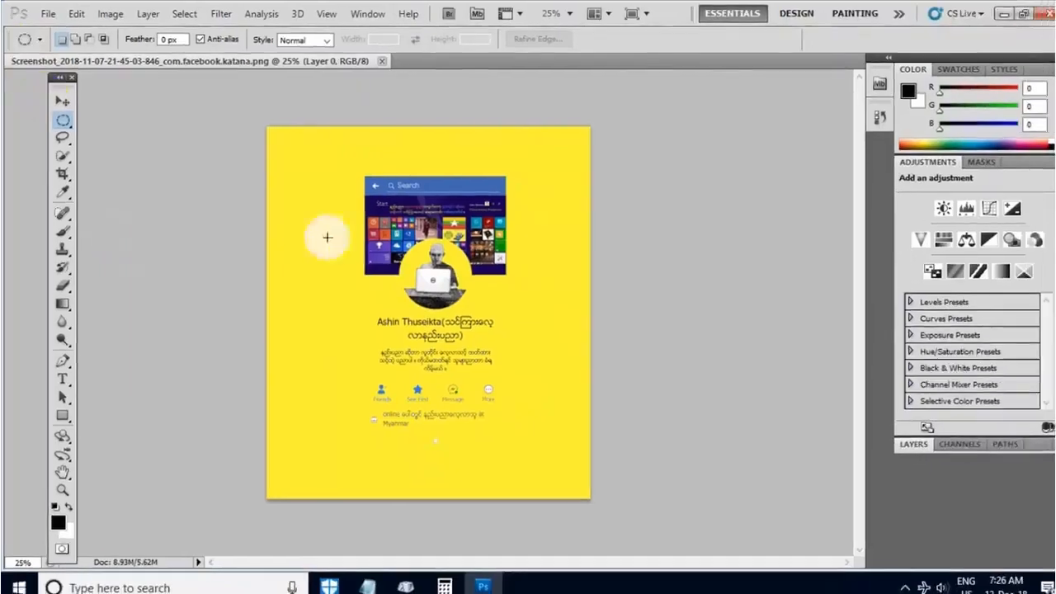
pyautogui.moveTo(343, 172); pyautogui.dragTo(528, 237)
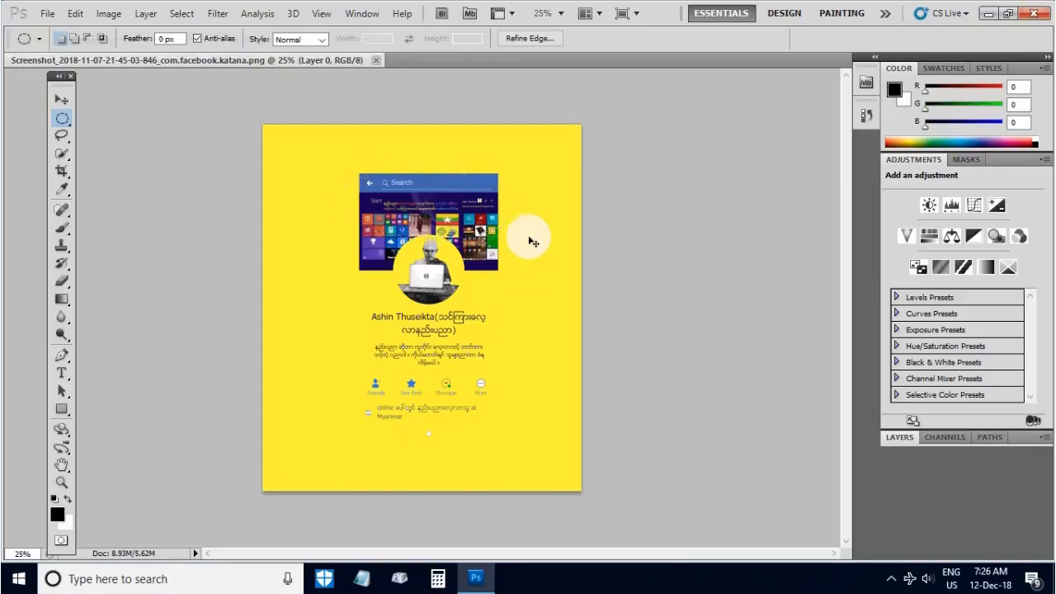
pyautogui.click(528, 241)
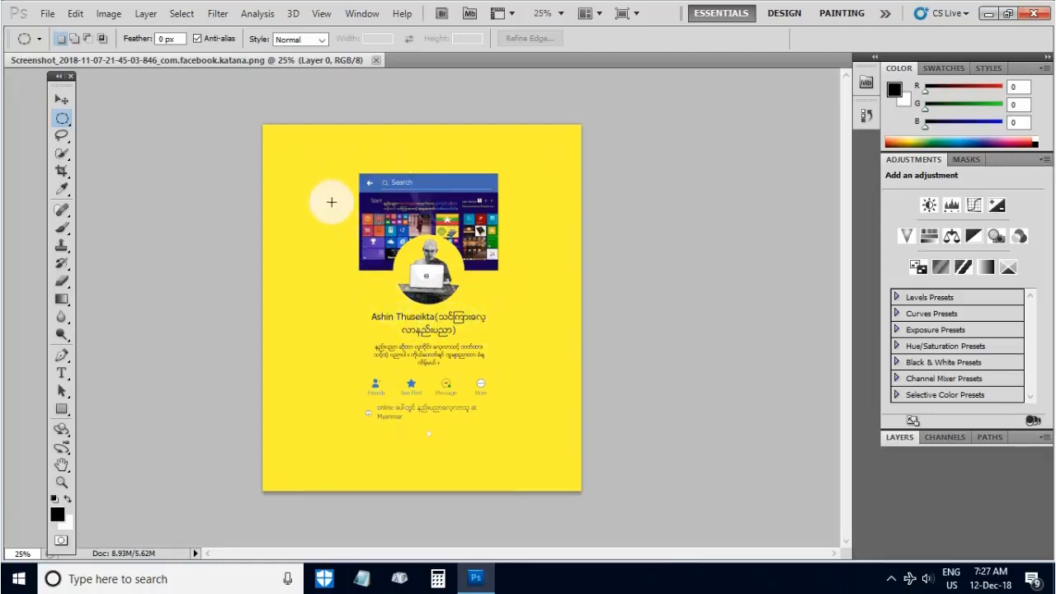
# - Draw two perfectly circular selections in turn around the profile picture and text, clearing each one
pyautogui.moveTo(331, 202); pyautogui.dragTo(547, 424)
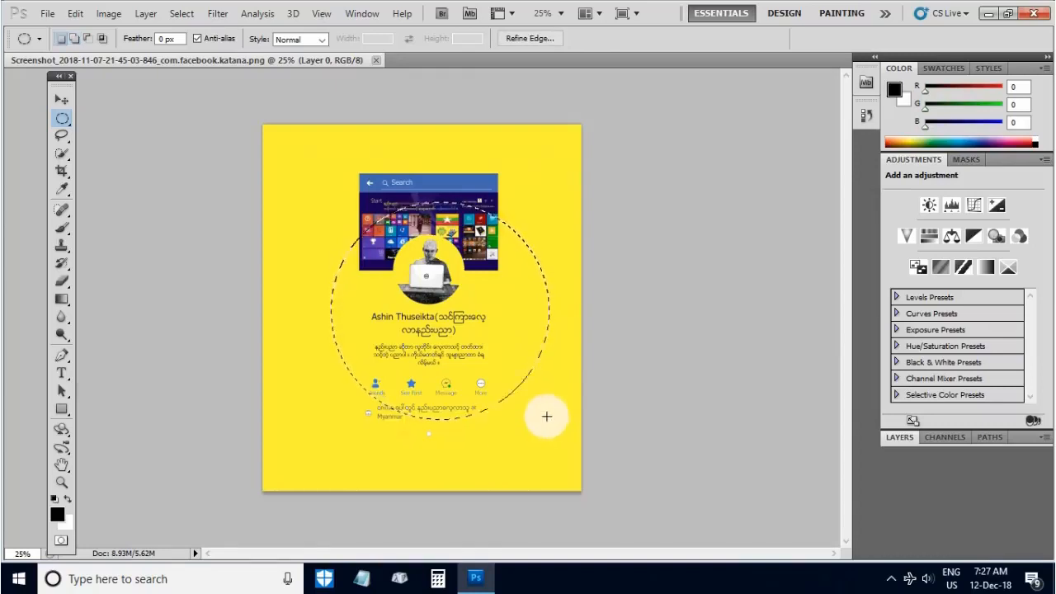
pyautogui.click(541, 405)
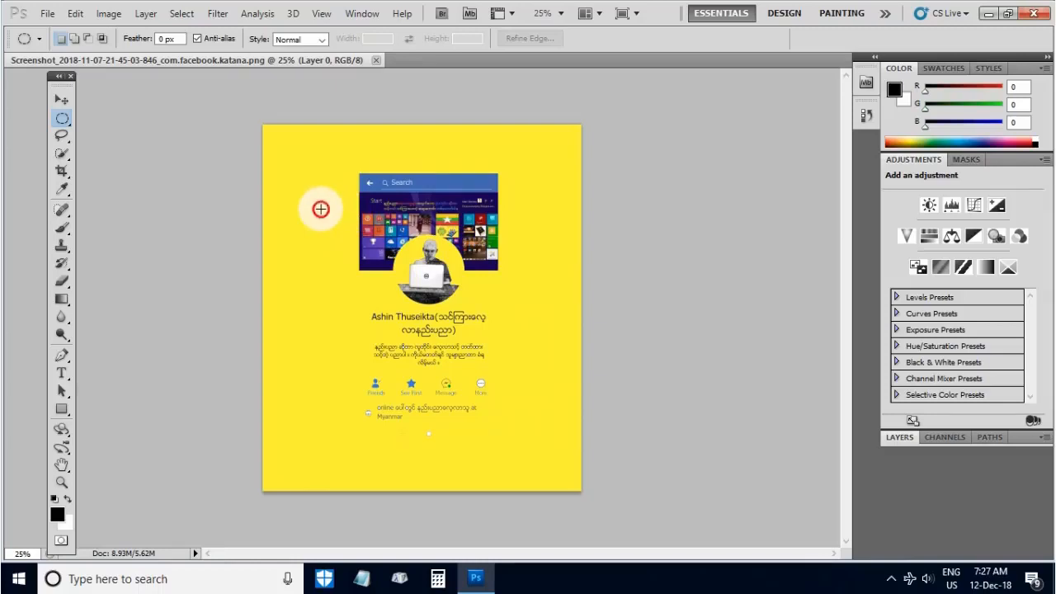
pyautogui.moveTo(321, 209); pyautogui.dragTo(512, 400)
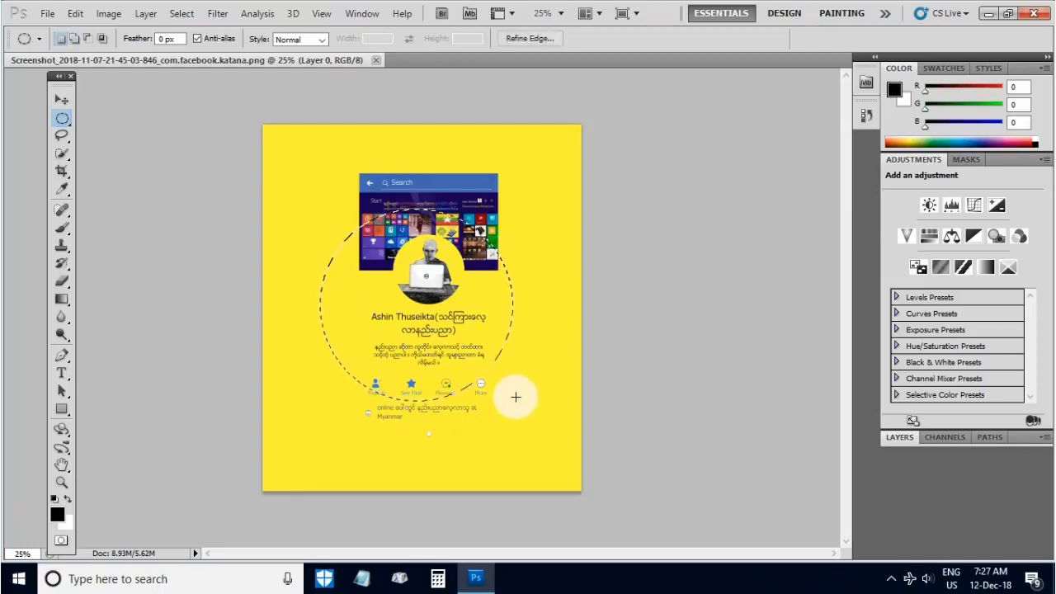
pyautogui.click(516, 395)
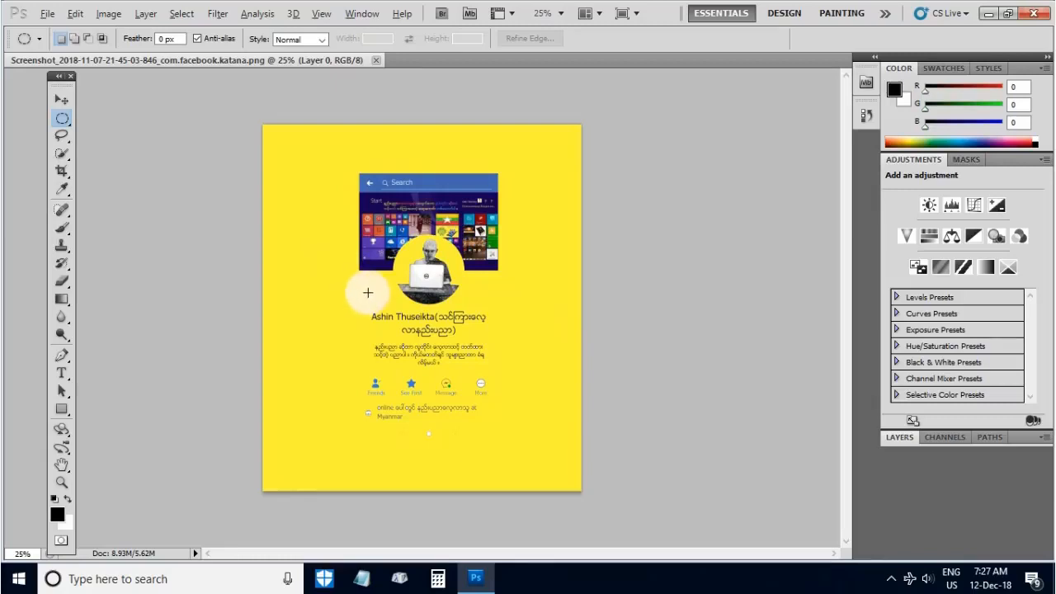
# - Draw a circular selection outward from its centre around the profile picture and text, and invert it twice
pyautogui.moveTo(366, 289); pyautogui.dragTo(481, 393)
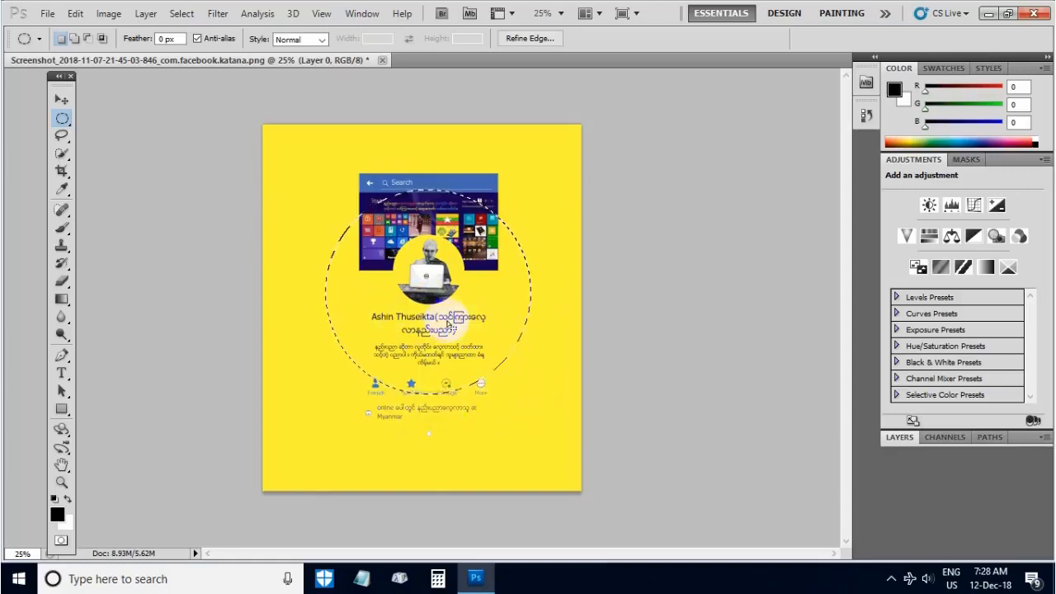
pyautogui.click(183, 14)
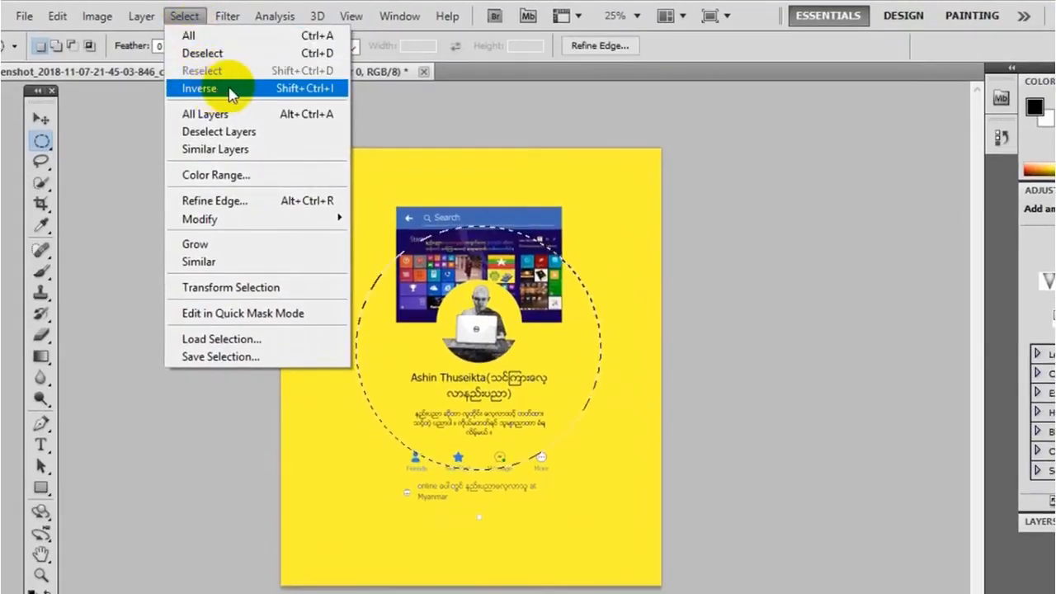
pyautogui.click(224, 89)
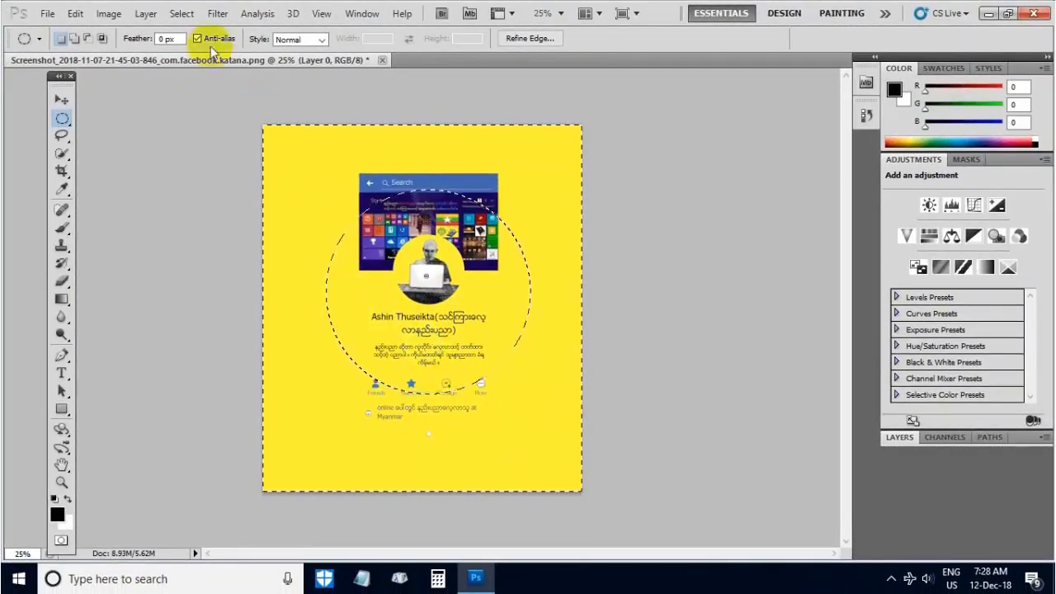
pyautogui.click(186, 15)
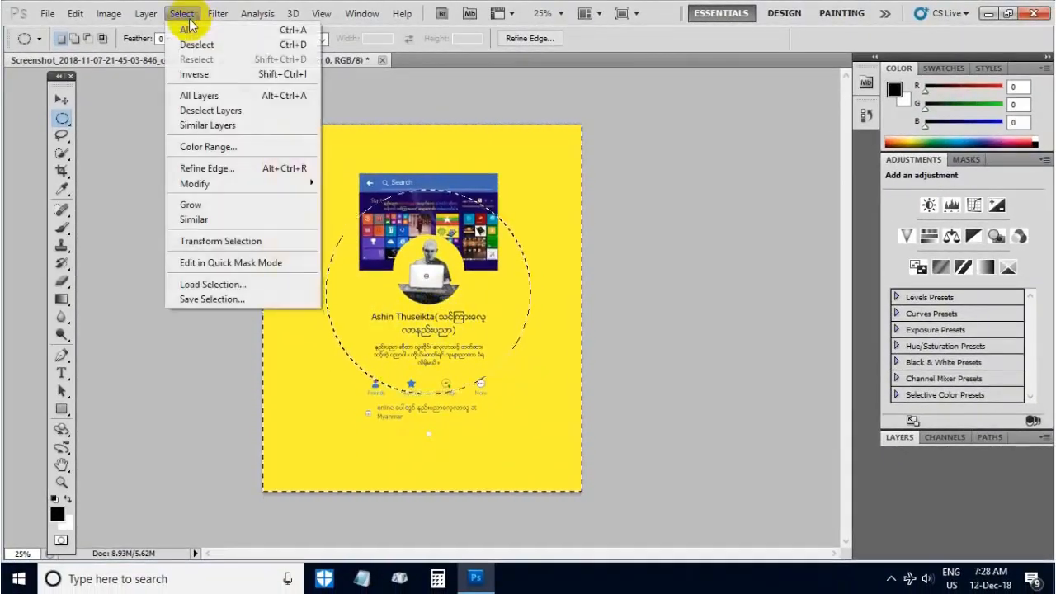
pyautogui.click(207, 76)
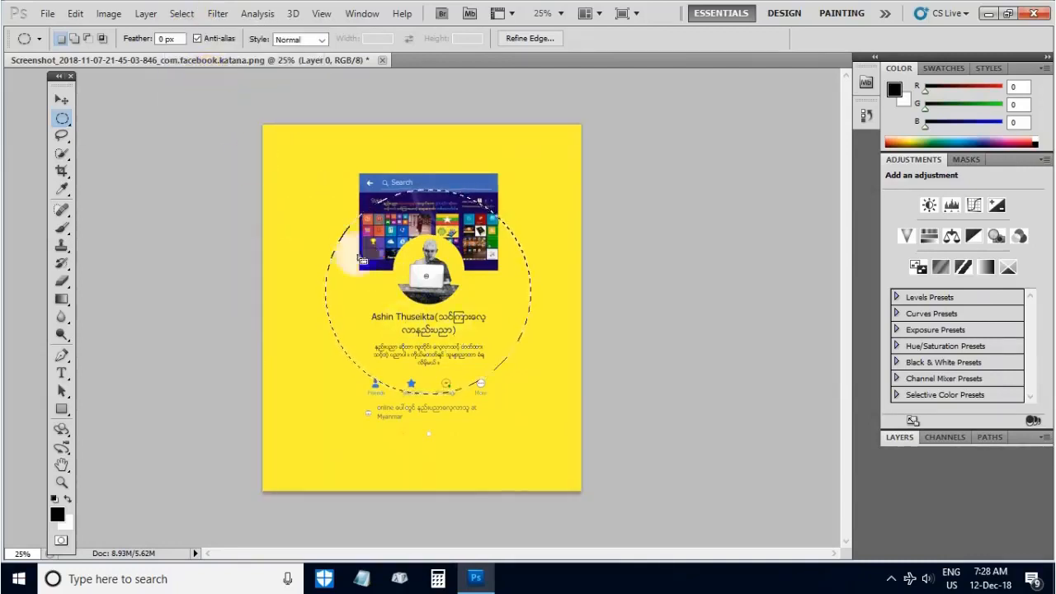
# - Invert the selection to the area outside the circle, and invert it back to the circle
pyautogui.click(186, 20)
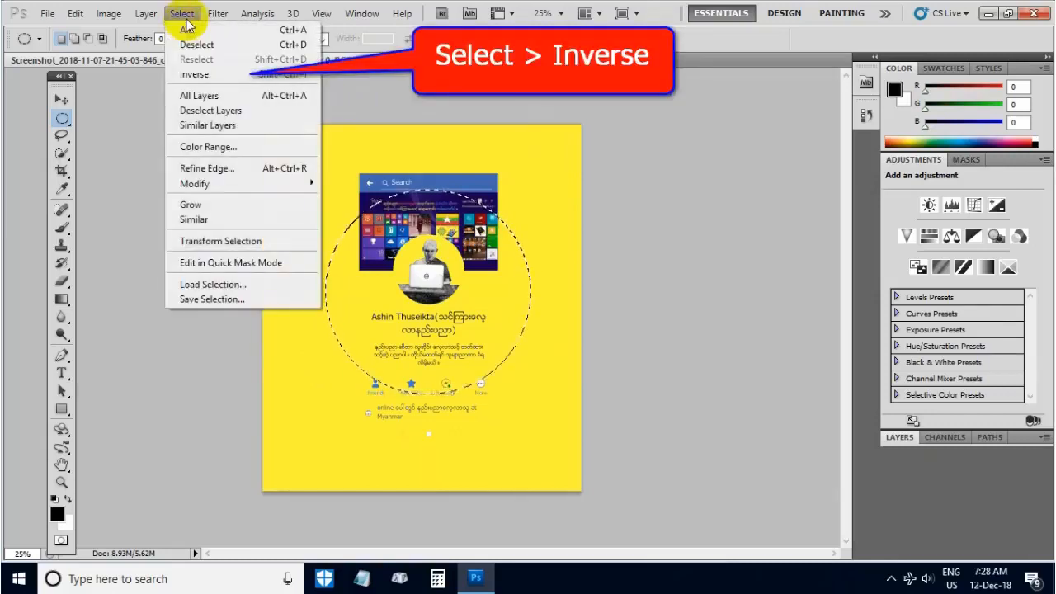
pyautogui.click(212, 75)
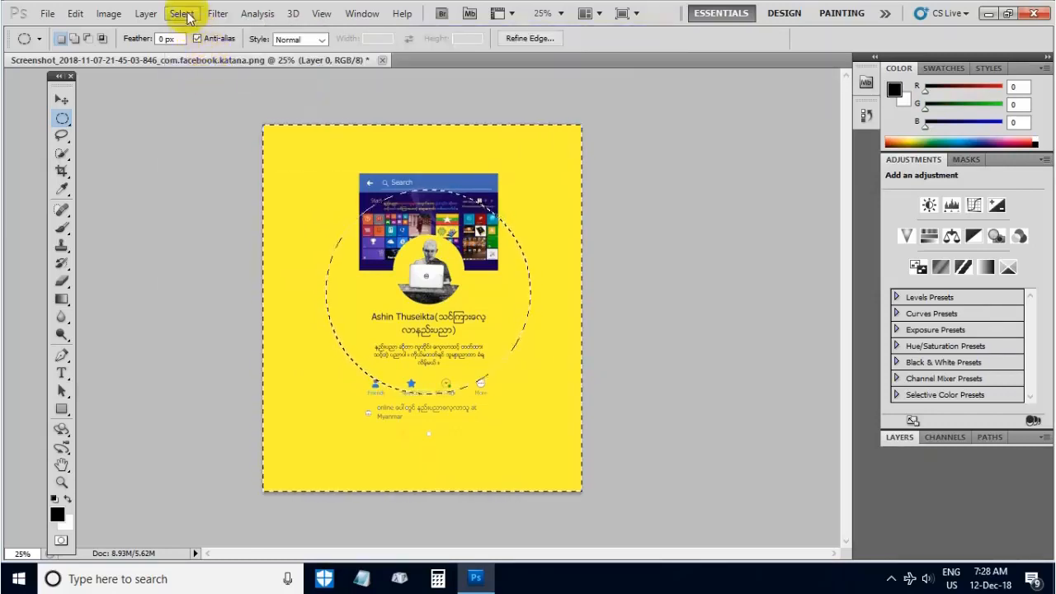
pyautogui.click(181, 14)
pyautogui.click(198, 74)
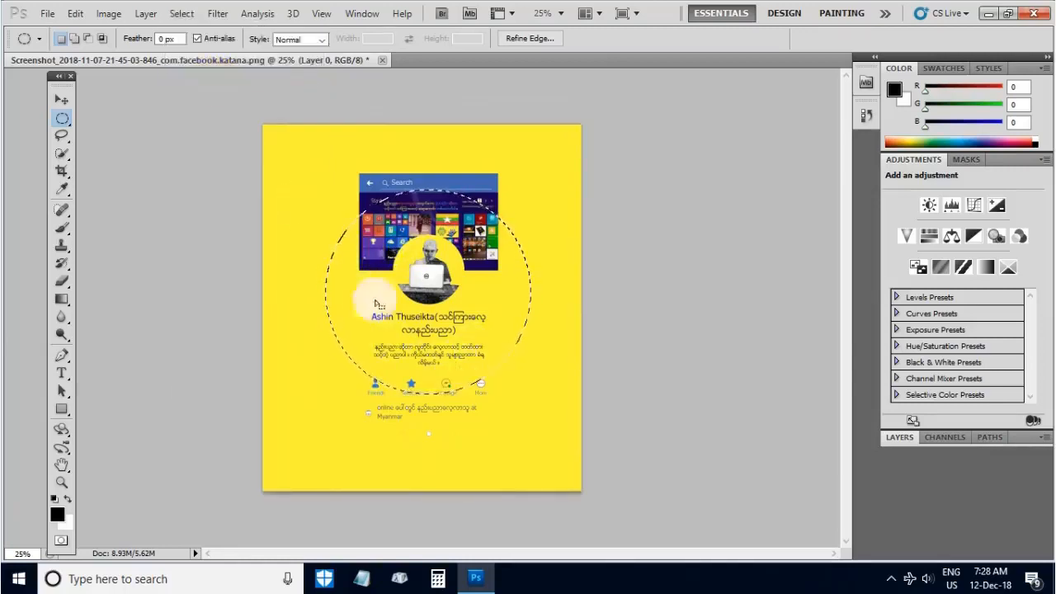
# - Move the contents of the circular selection up and to the left on the image with the Move Tool
pyautogui.click(63, 99)
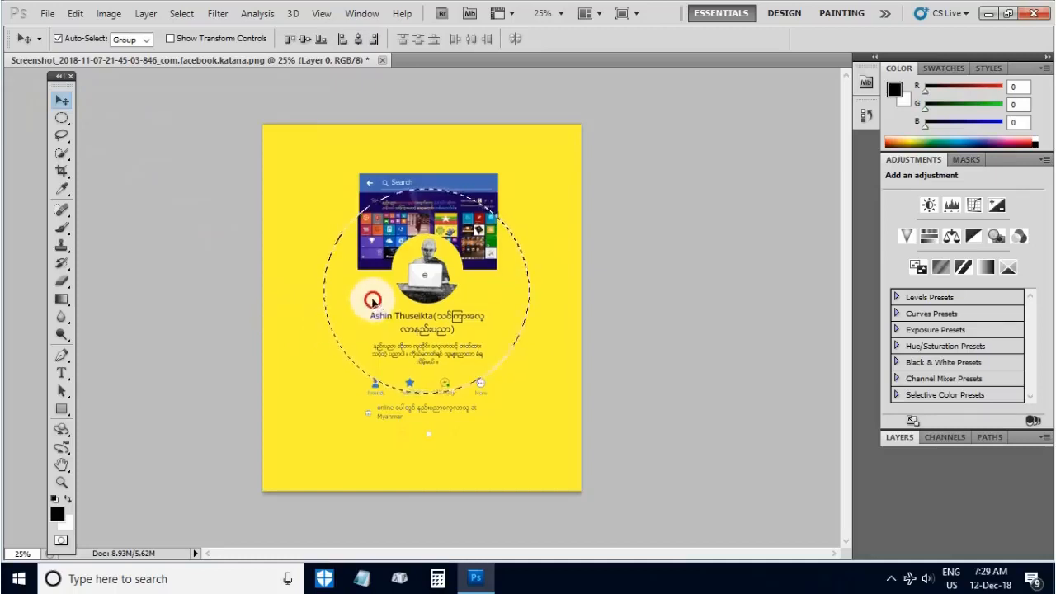
pyautogui.moveTo(373, 301); pyautogui.dragTo(324, 252)
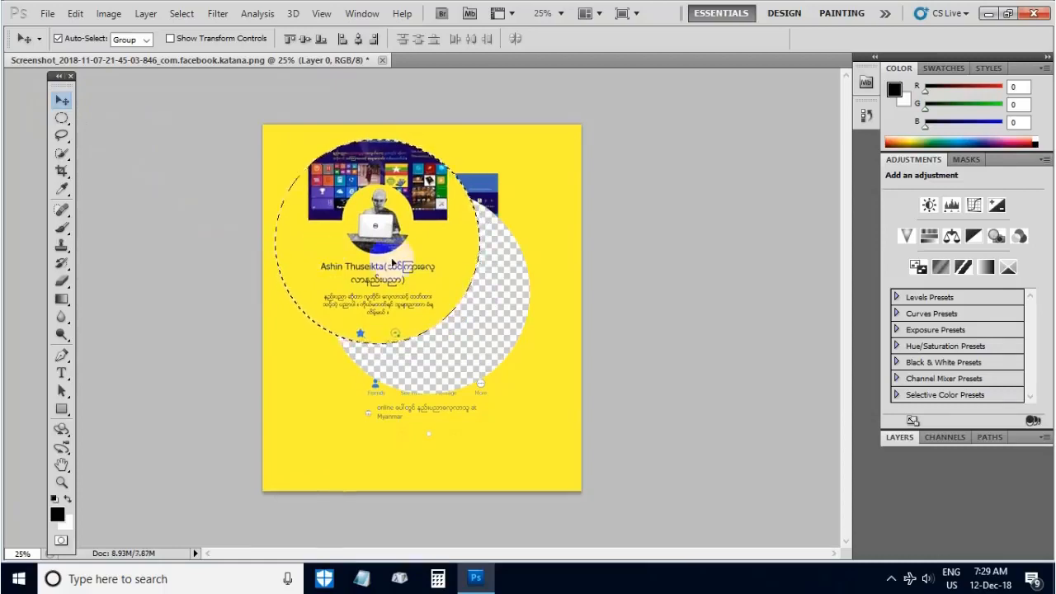
# - Deselect and reselect the circular area twice, and undo its move
pyautogui.hotkey('ctrl', 'd')
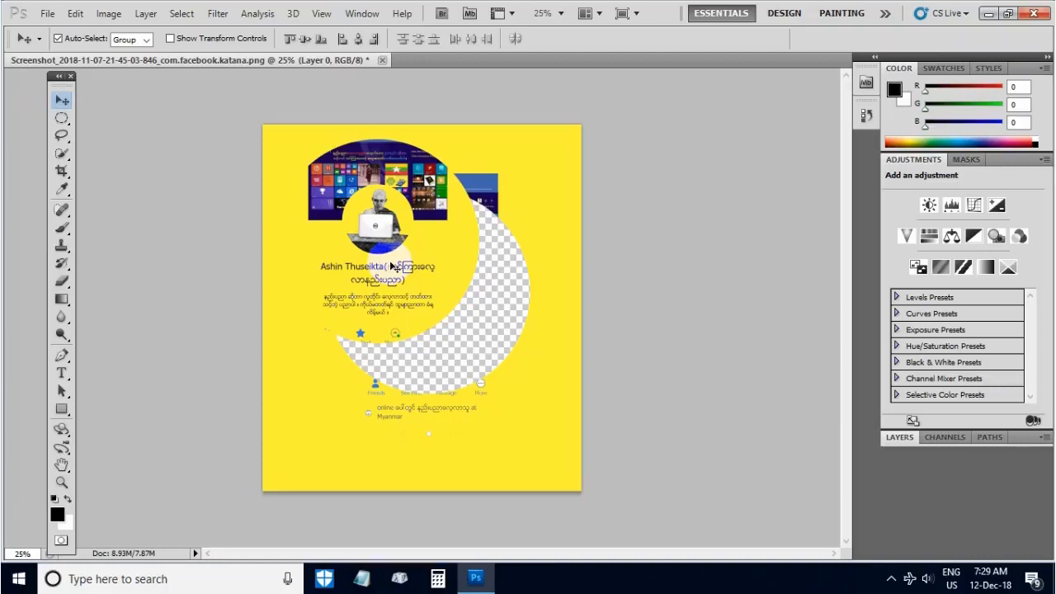
pyautogui.hotkey('ctrl', 'shift', 'd')
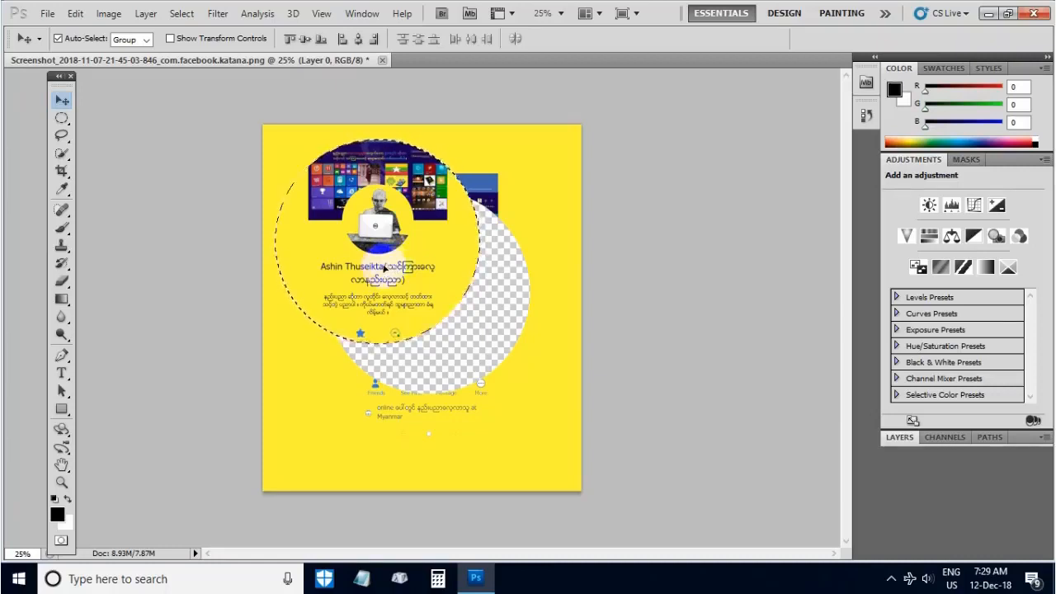
pyautogui.hotkey('ctrl', 'd')
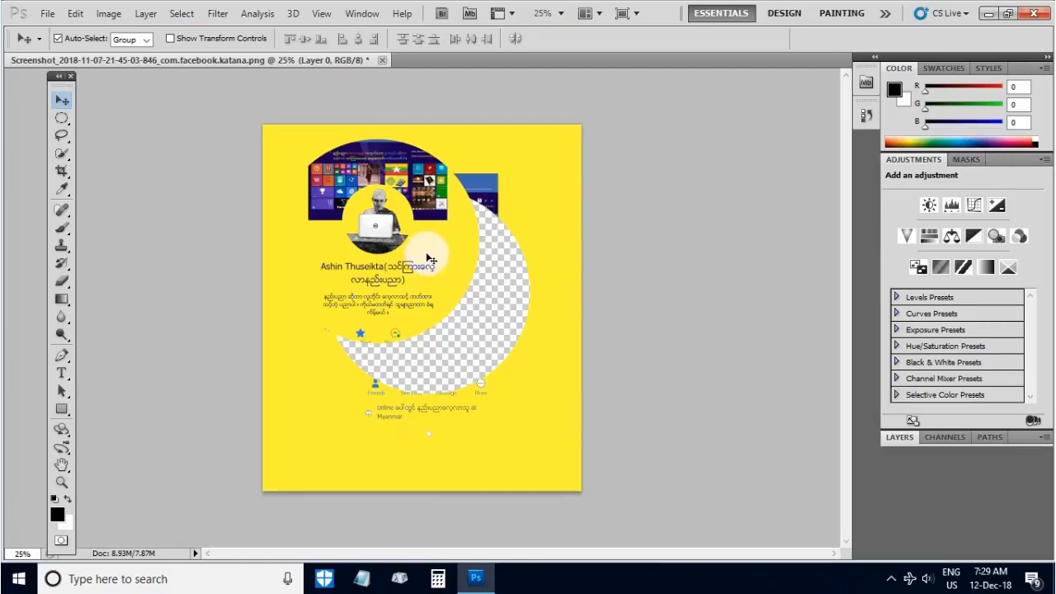
pyautogui.moveTo(425, 256); pyautogui.dragTo(425, 256)
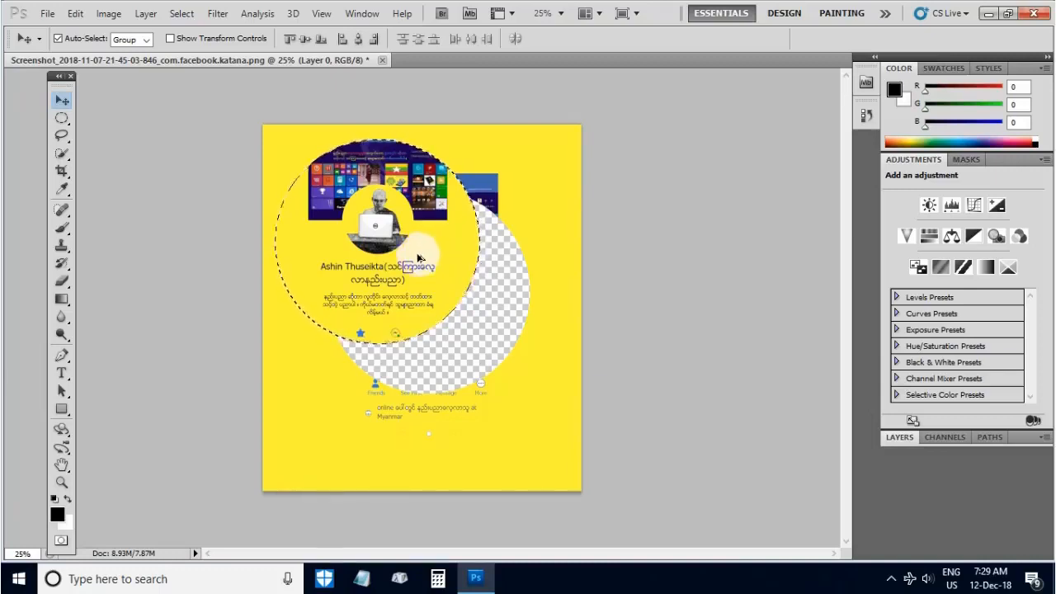
pyautogui.hotkey('ctrl', 'z')
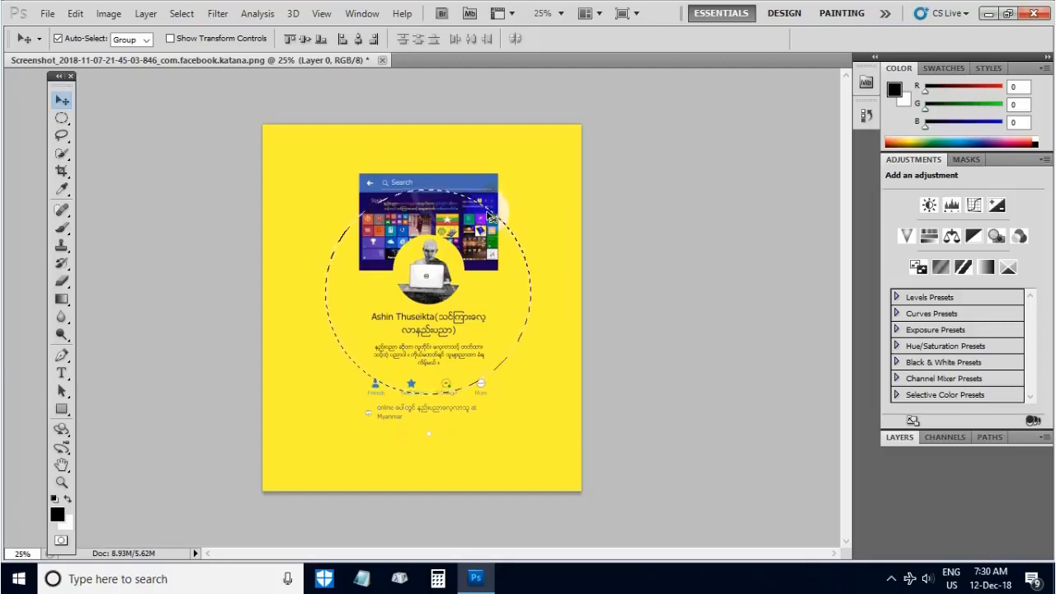
# - Move the selected circular area up to the image's upper-left corner and clear the selection
pyautogui.click(528, 172)
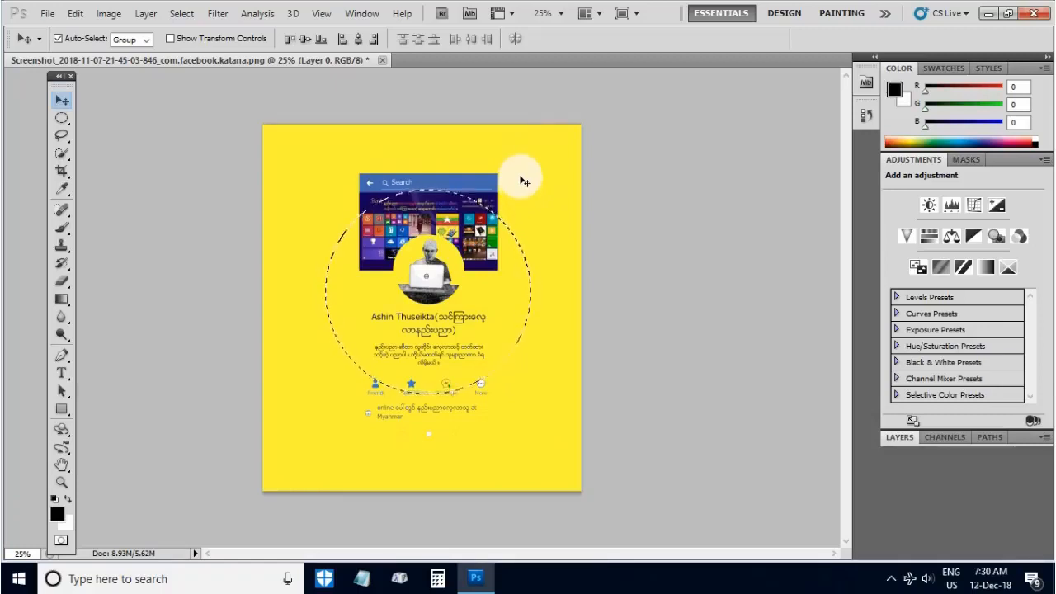
pyautogui.moveTo(410, 245); pyautogui.dragTo(351, 169)
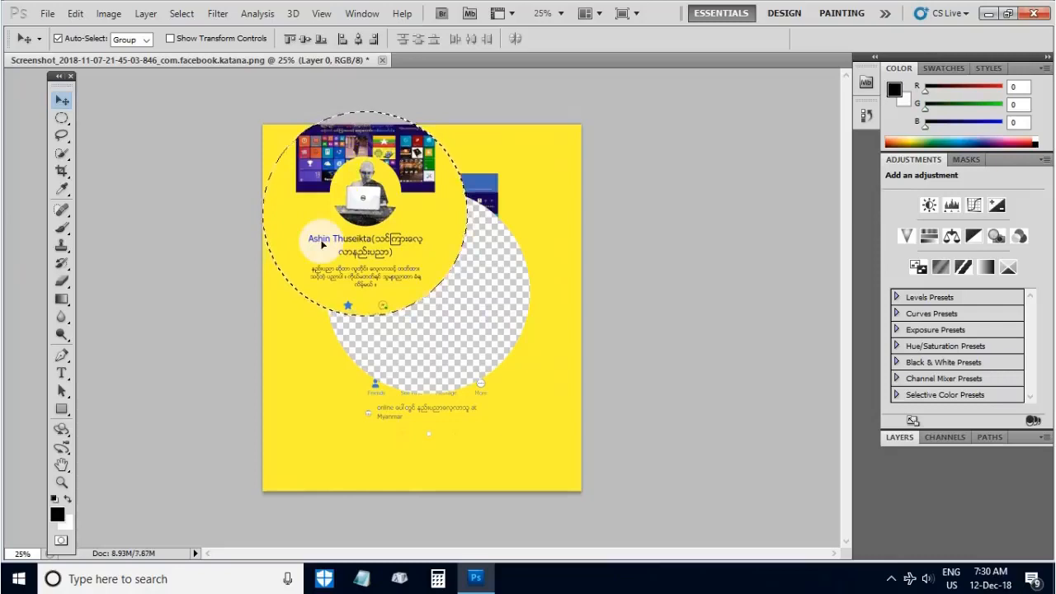
pyautogui.hotkey('ctrl', 'd')
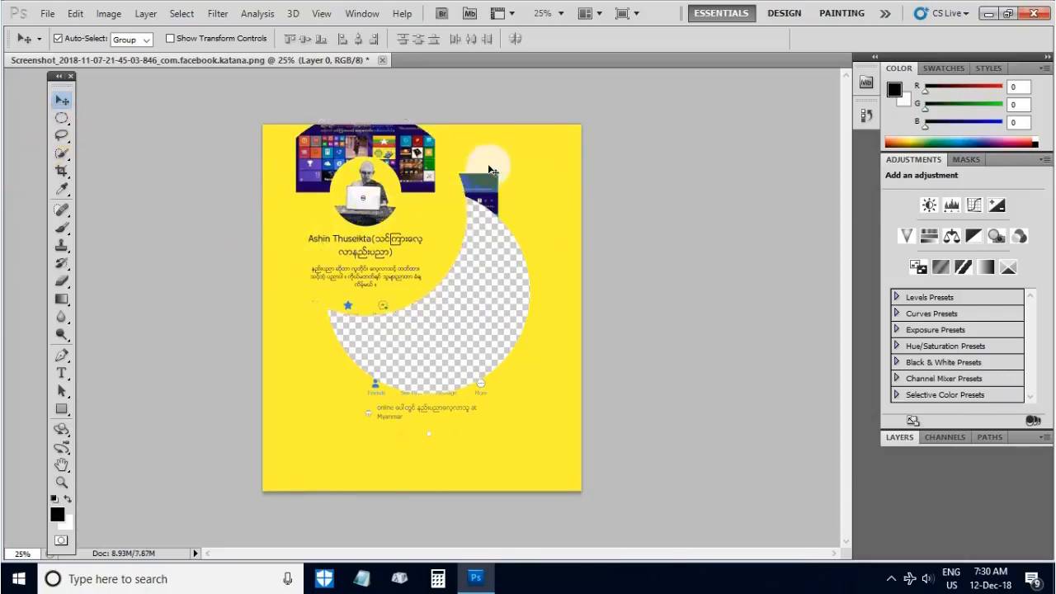
# - Select a rectangular area in the image's lower-left part with the Rectangular Marquee Tool, move it over the transparent hole and deselect
pyautogui.click(63, 120)
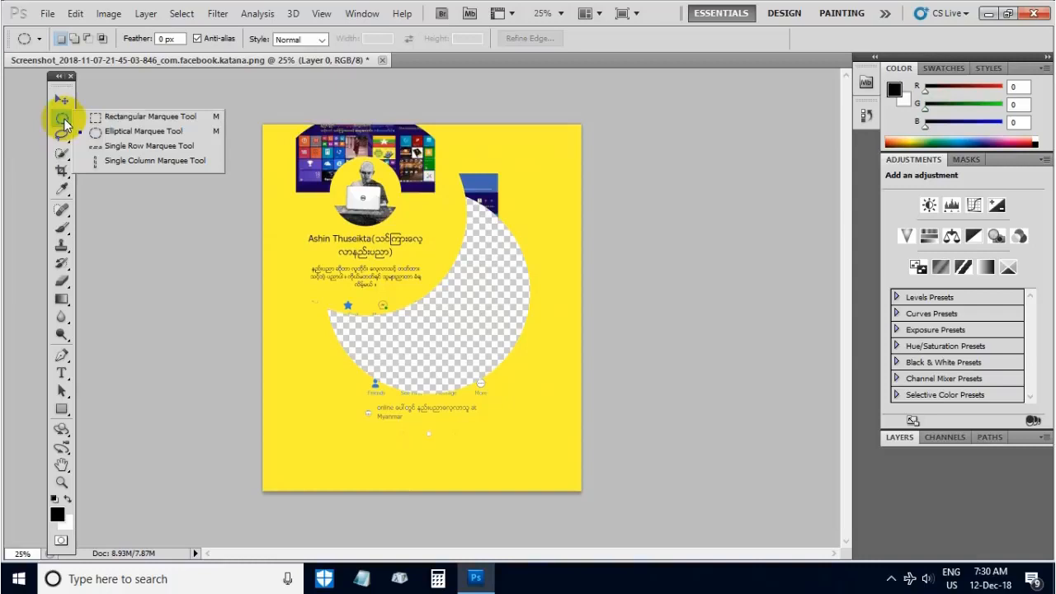
pyautogui.click(118, 119)
pyautogui.moveTo(471, 150); pyautogui.dragTo(330, 416)
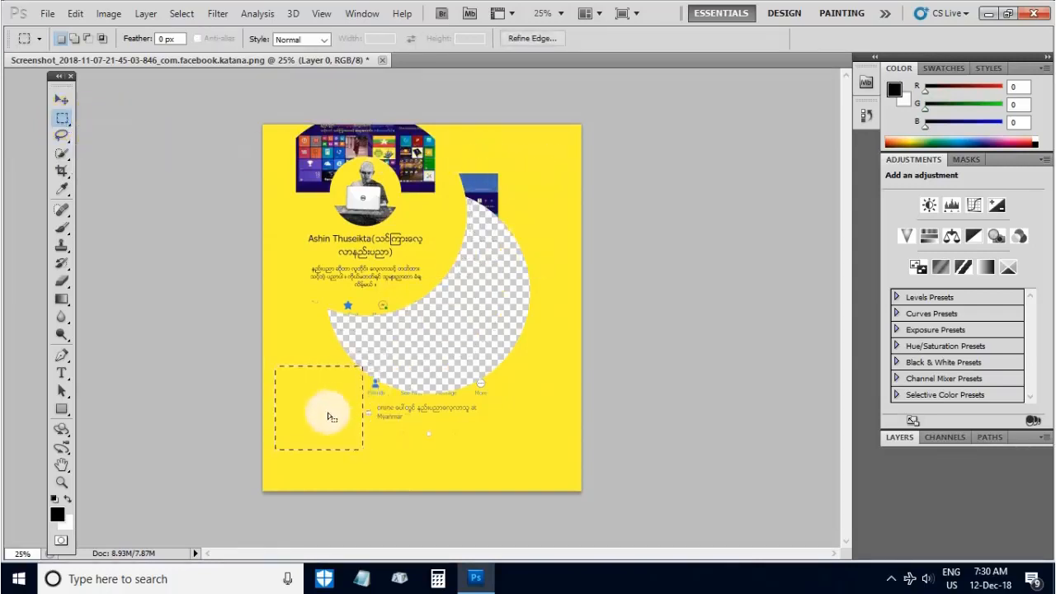
pyautogui.click(62, 100)
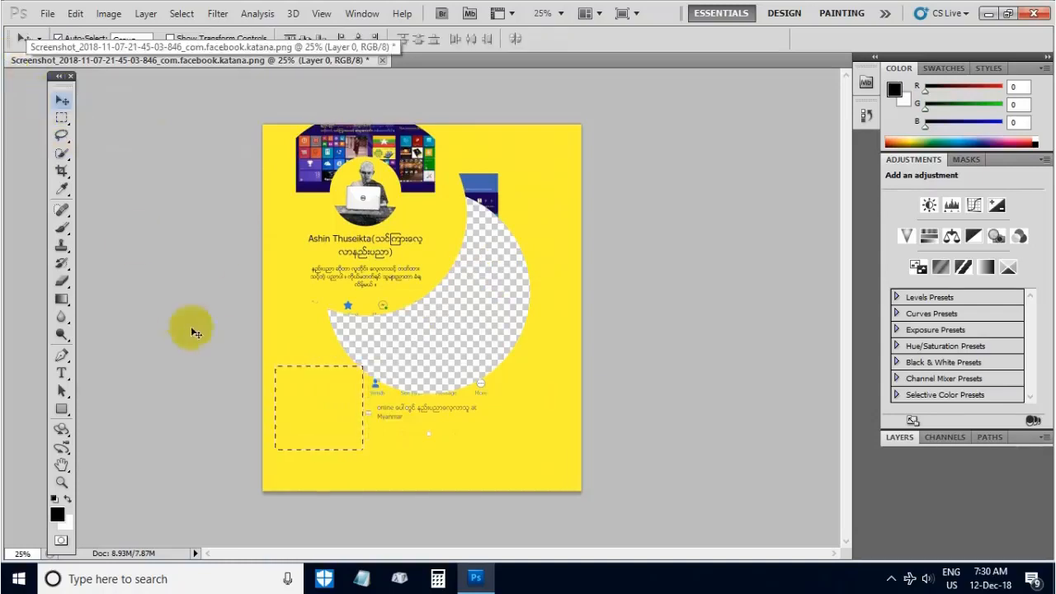
pyautogui.moveTo(293, 433); pyautogui.dragTo(434, 337)
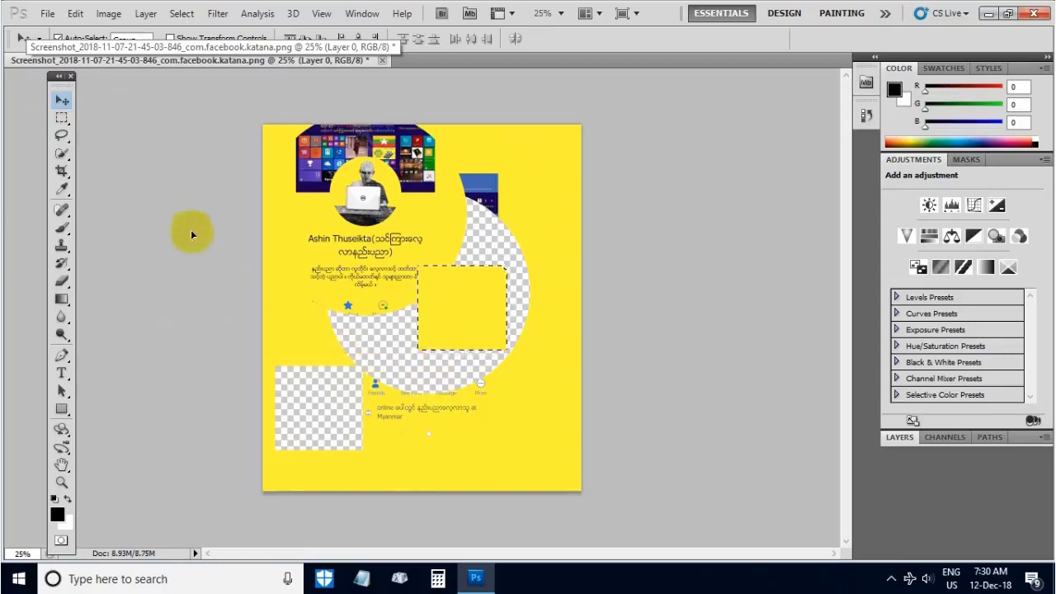
pyautogui.hotkey('ctrl', 'd')
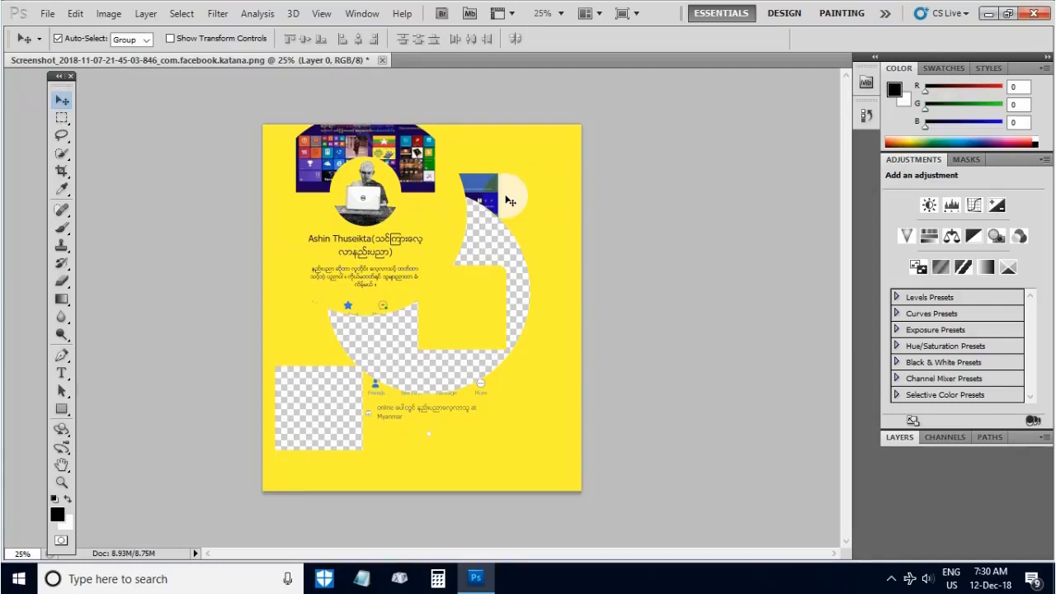
# - Step back through the edit history to the circular selection with its contents in their original place
pyautogui.hotkey('ctrl', 'z')
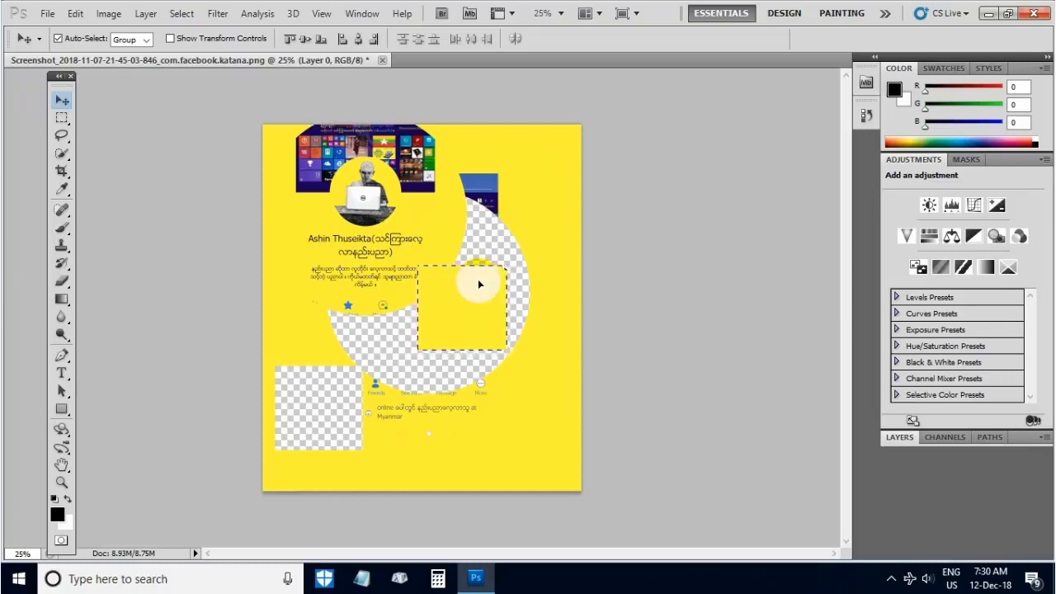
pyautogui.hotkey('ctrl', 'z')
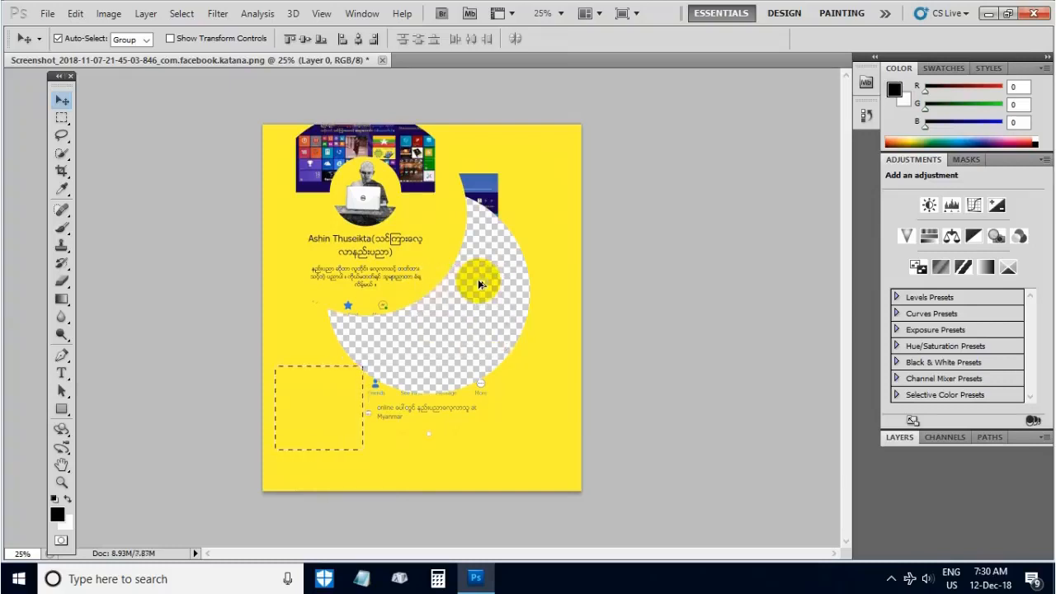
pyautogui.hotkey('ctrl', 'alt', 'z')
pyautogui.hotkey('ctrl', 'alt', 'z')
pyautogui.hotkey('ctrl', 'alt', 'z')
pyautogui.hotkey('ctrl', 'alt', 'z')
pyautogui.hotkey('ctrl', 'alt', 'z')
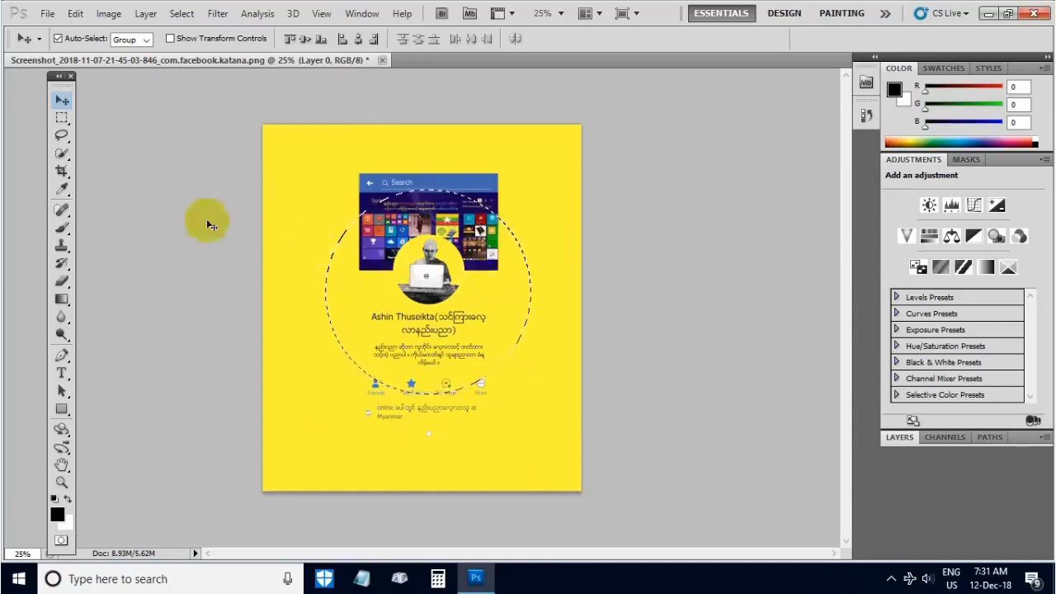
# - Set History States to 50 in the Performance preferences
pyautogui.click(76, 14)
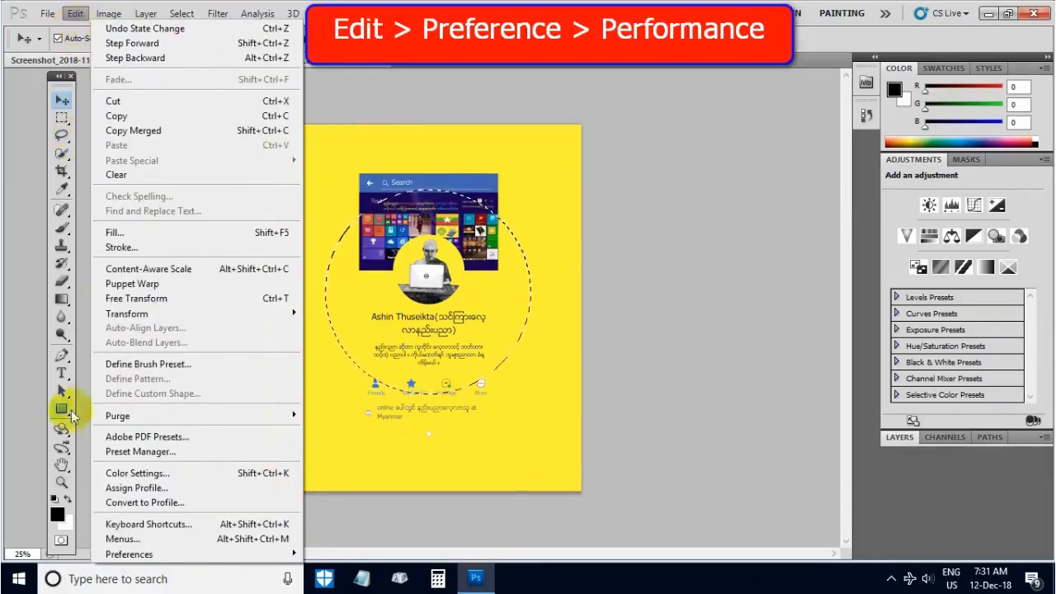
pyautogui.moveTo(128, 561)
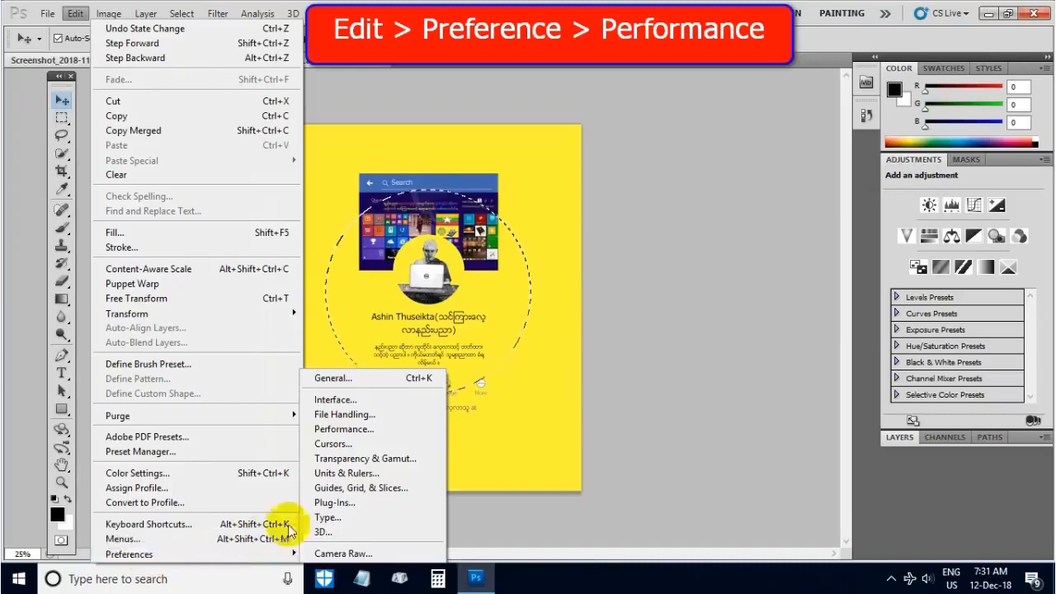
pyautogui.moveTo(258, 554)
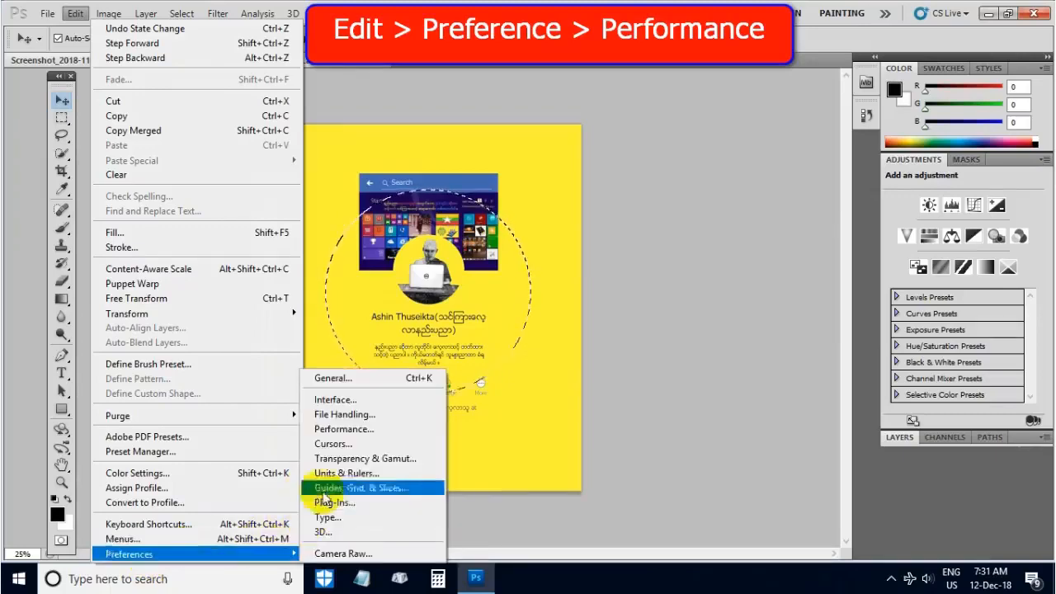
pyautogui.click(346, 431)
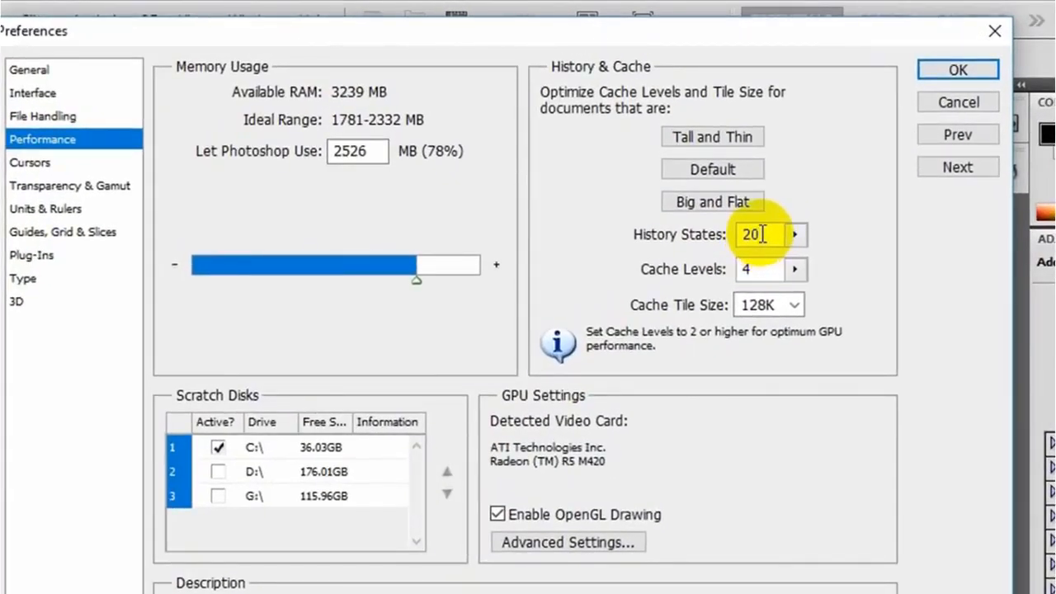
pyautogui.moveTo(762, 235); pyautogui.dragTo(733, 234)
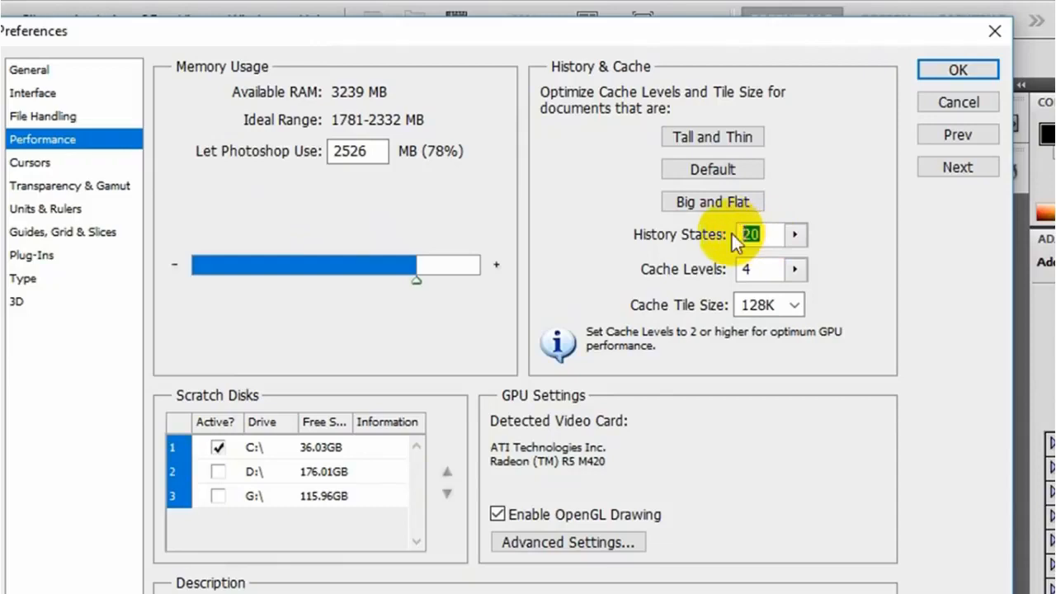
pyautogui.write('50')
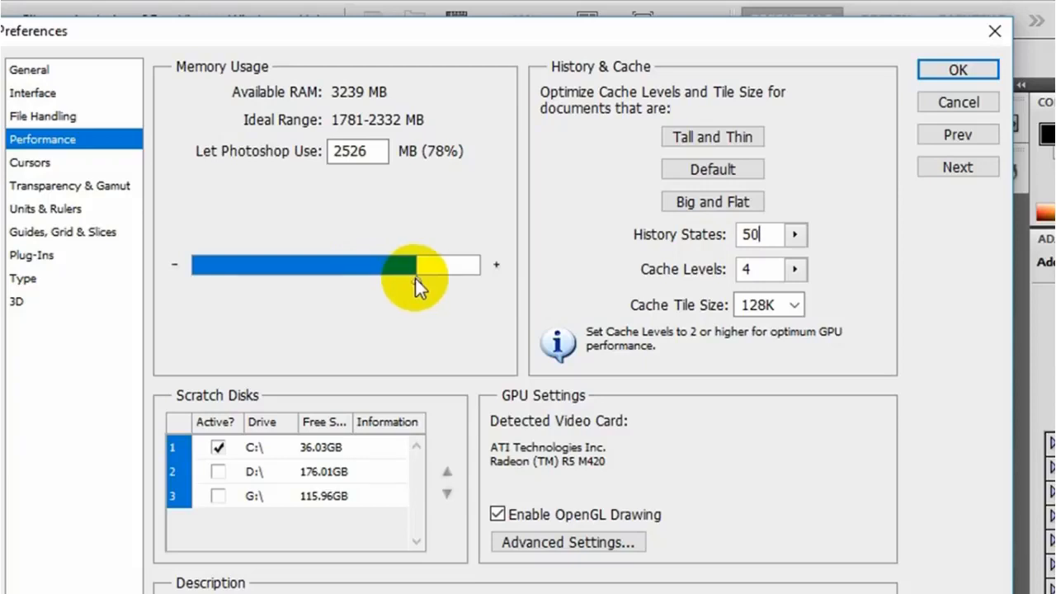
# - Try several memory usage amounts, set Photoshop's memory to 2745 MB and apply the preferences
pyautogui.moveTo(415, 277); pyautogui.dragTo(450, 269)
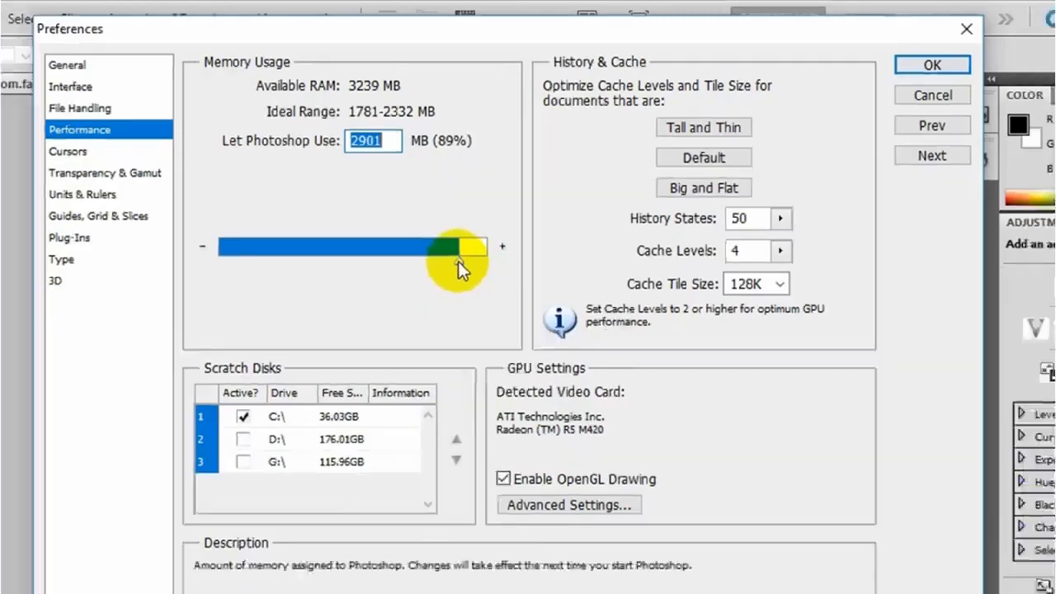
pyautogui.moveTo(449, 280); pyautogui.dragTo(383, 285)
pyautogui.moveTo(447, 189); pyautogui.dragTo(454, 191)
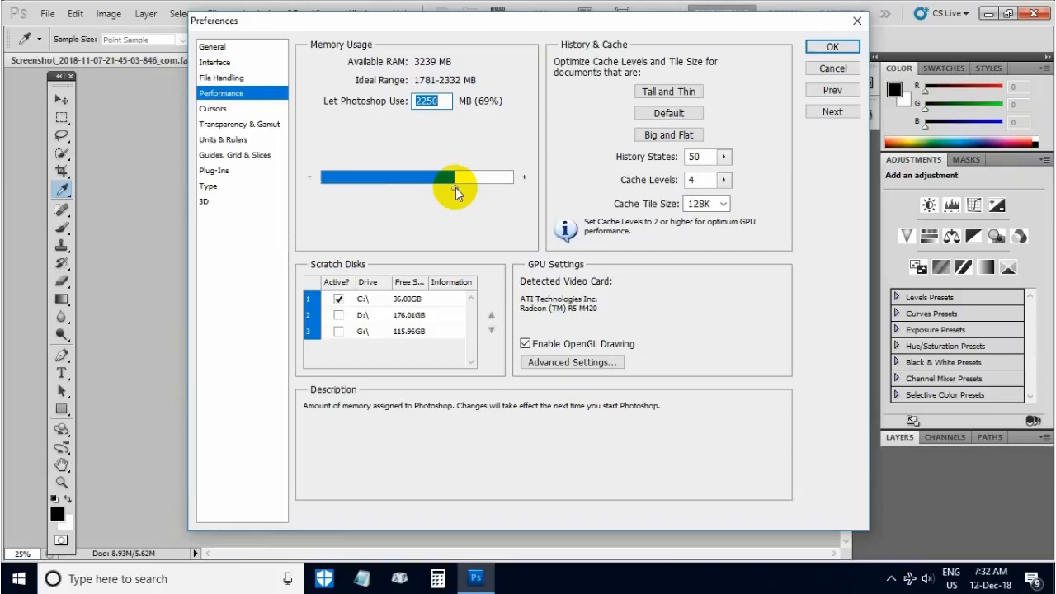
pyautogui.moveTo(455, 190); pyautogui.dragTo(482, 191)
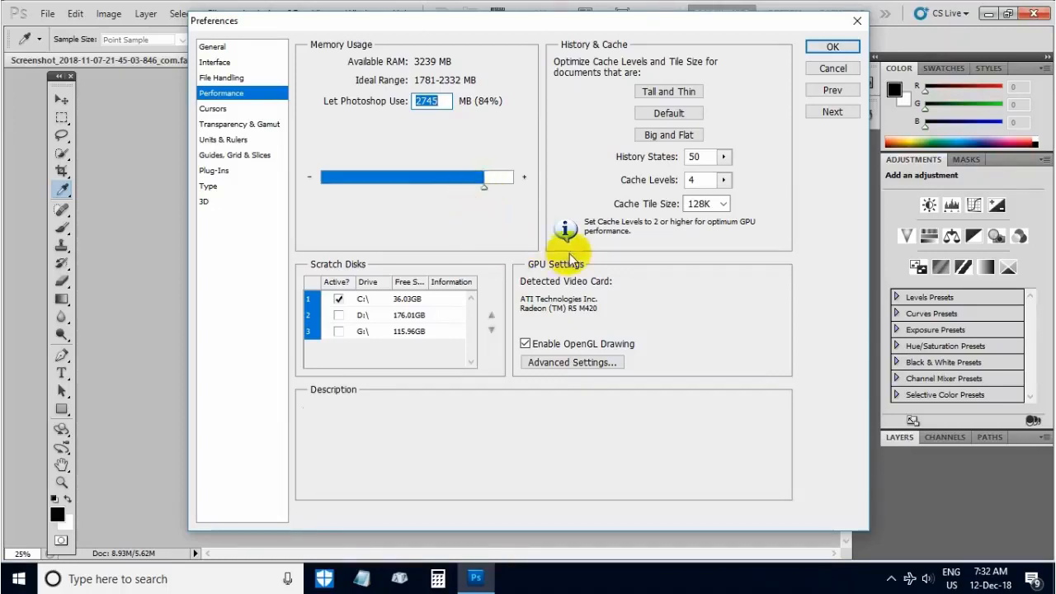
pyautogui.click(832, 48)
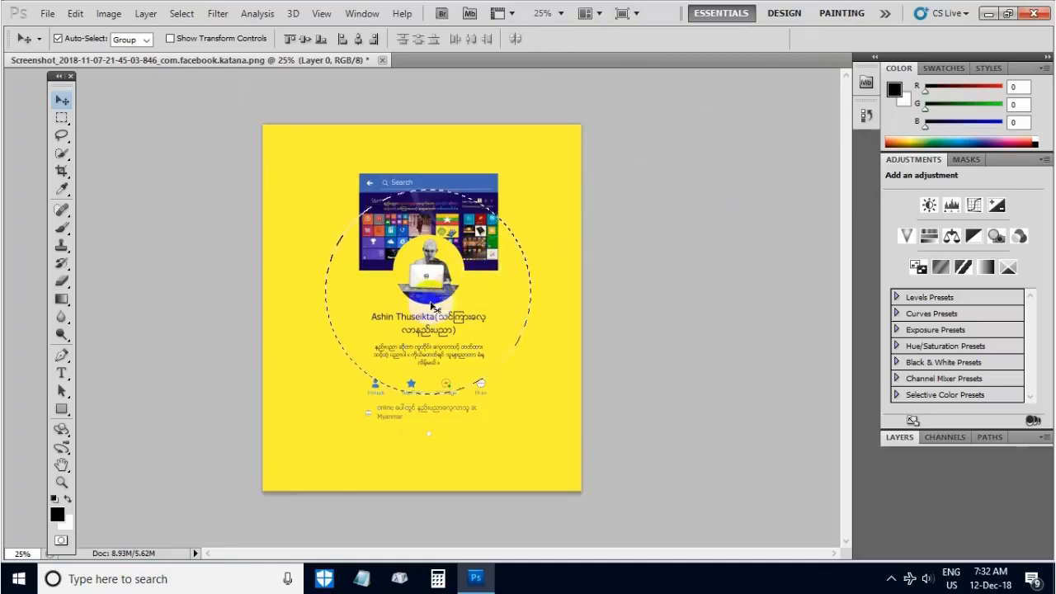
# - Deselect the circular area and zoom in to 66.7% on the laptop photo with the Zoom Tool
pyautogui.hotkey('ctrl', 'd')
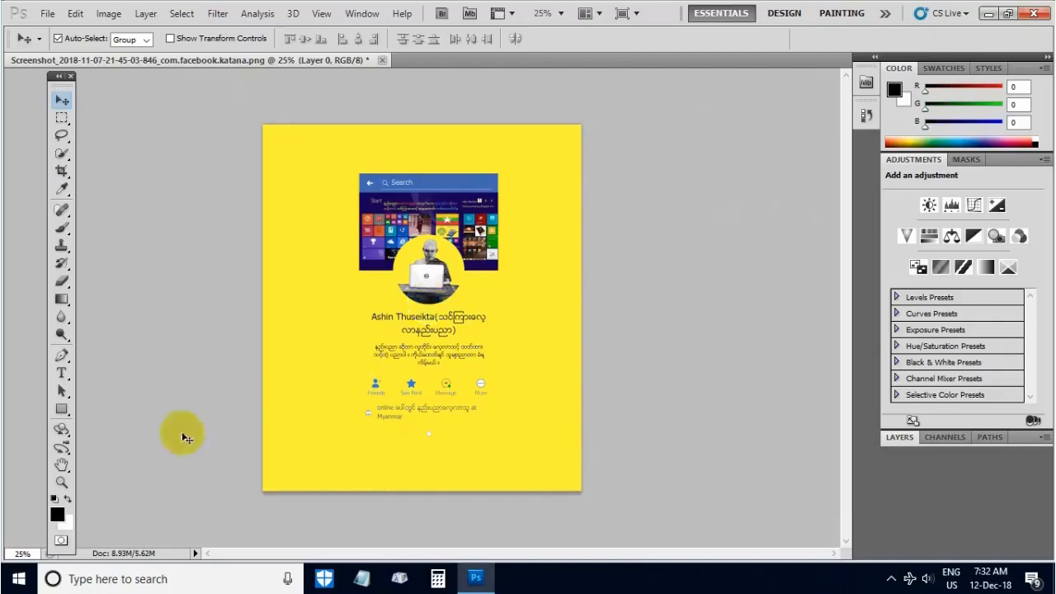
pyautogui.click(61, 481)
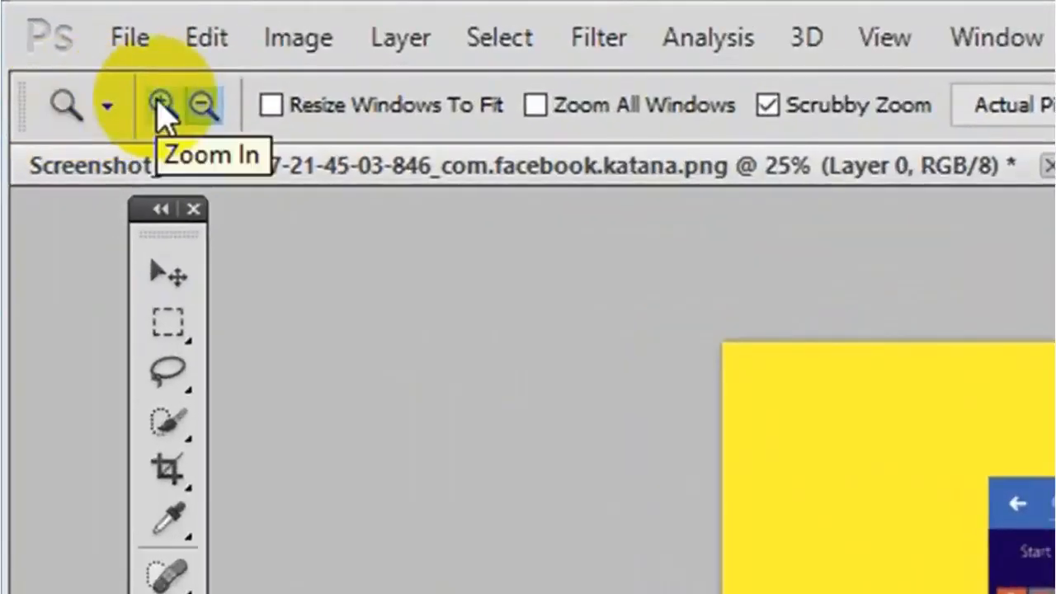
pyautogui.click(162, 106)
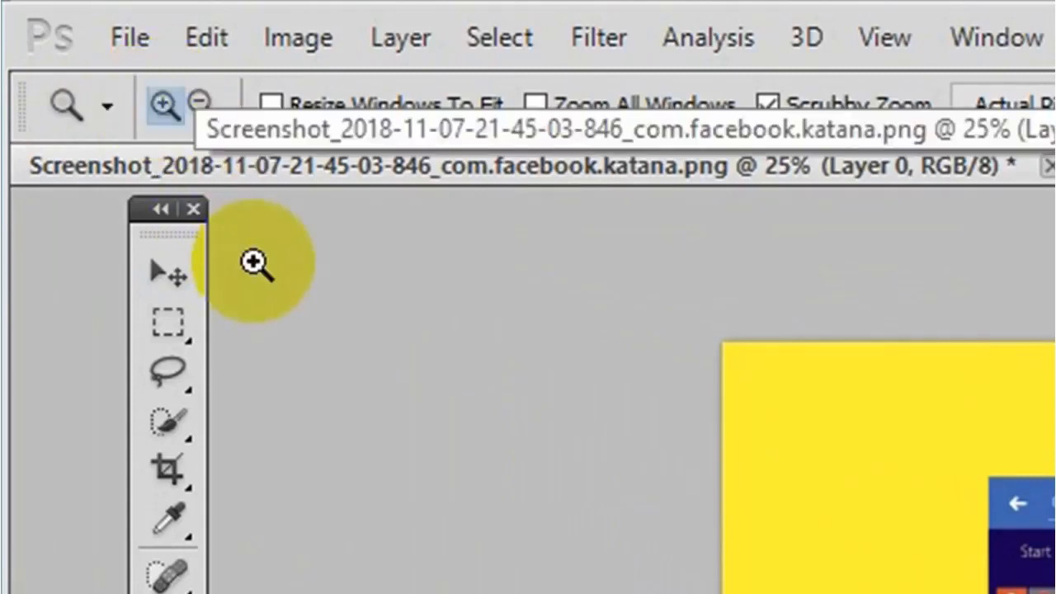
pyautogui.click(212, 112)
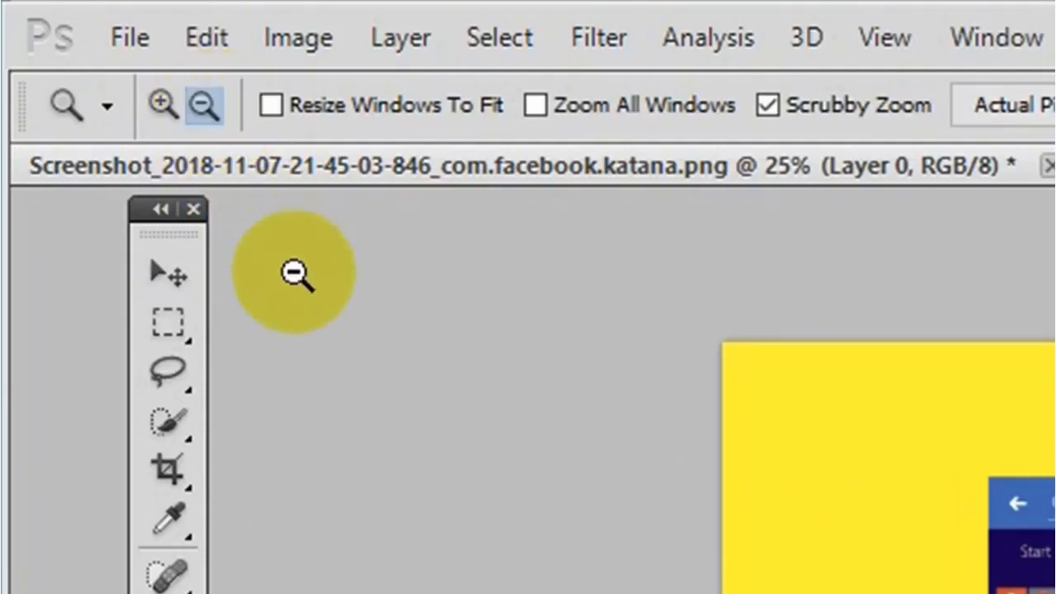
pyautogui.click(164, 105)
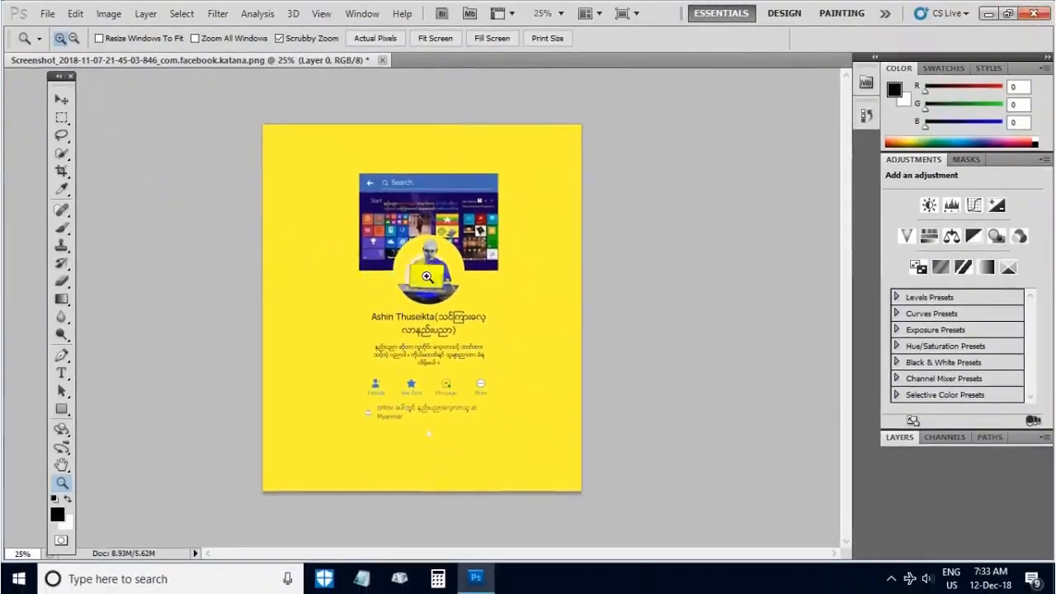
pyautogui.click(426, 276)
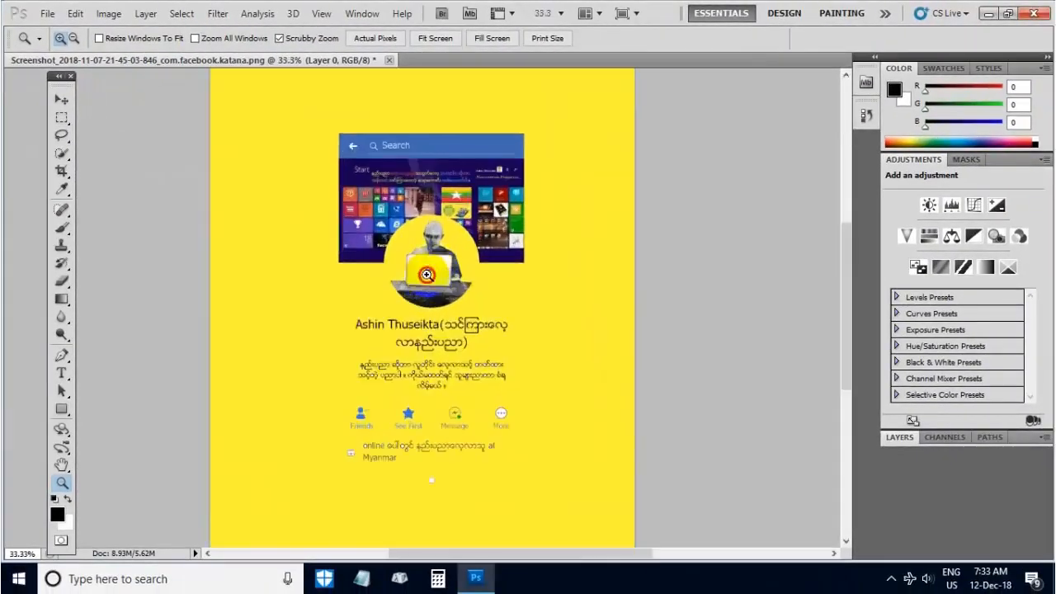
pyautogui.click(427, 275)
pyautogui.click(431, 273)
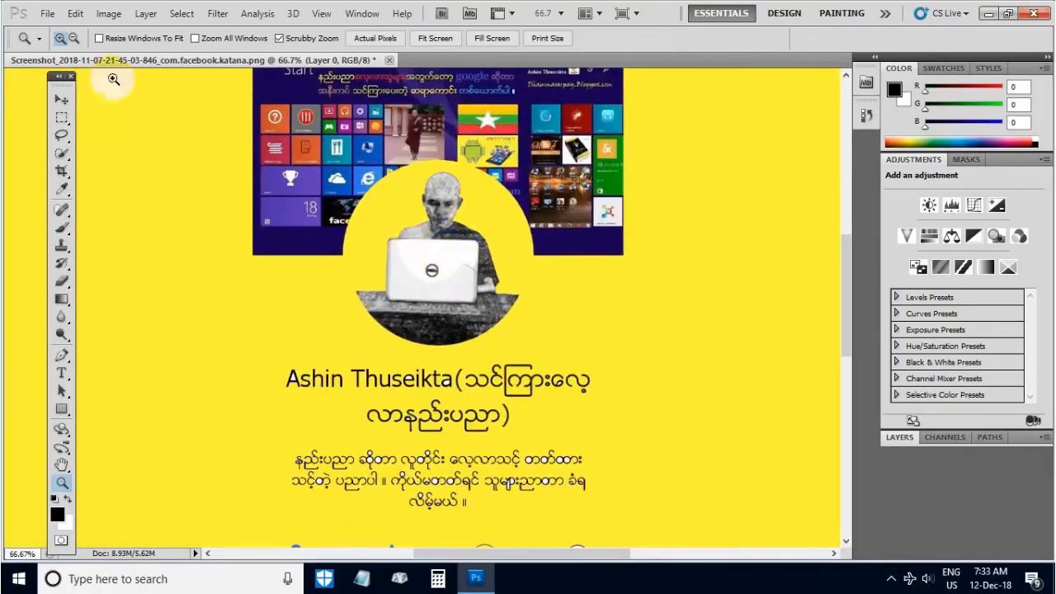
# - Switch the Zoom Tool to zooming out and zoom the image out to 25%
pyautogui.click(74, 38)
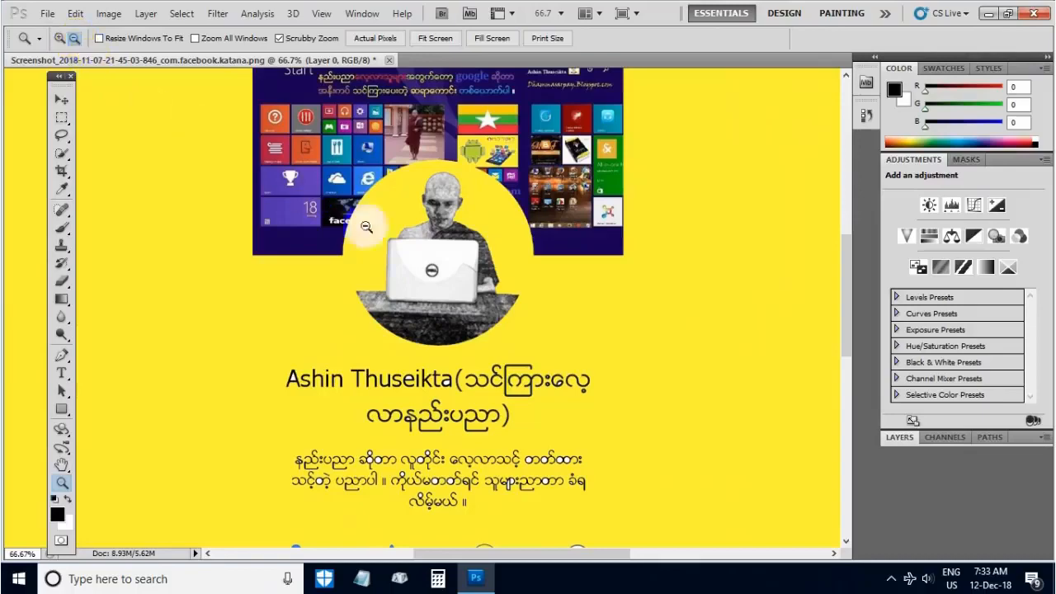
pyautogui.click(432, 268)
pyautogui.click(433, 268)
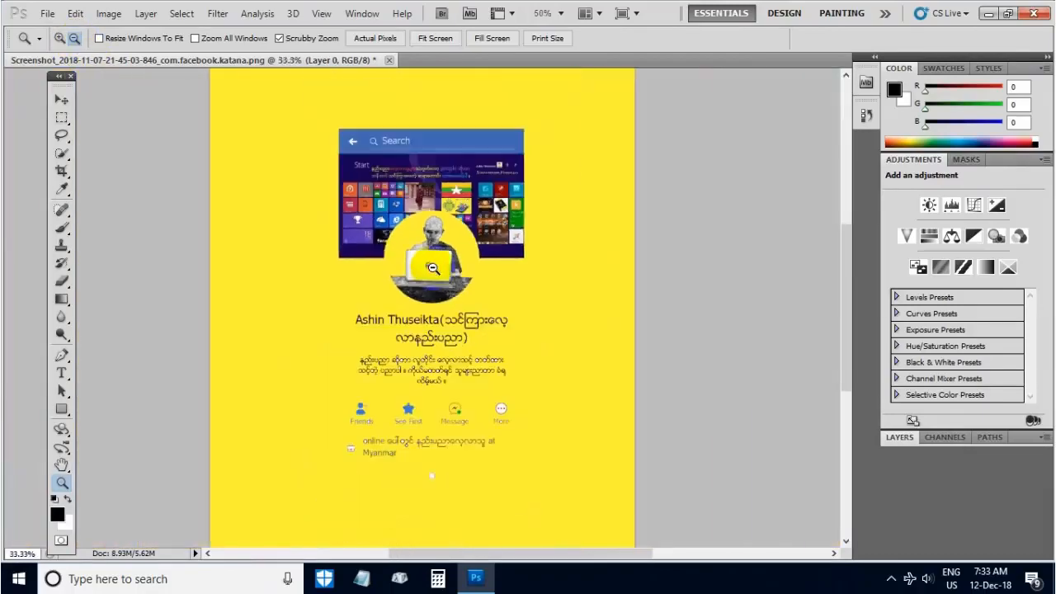
pyautogui.click(432, 268)
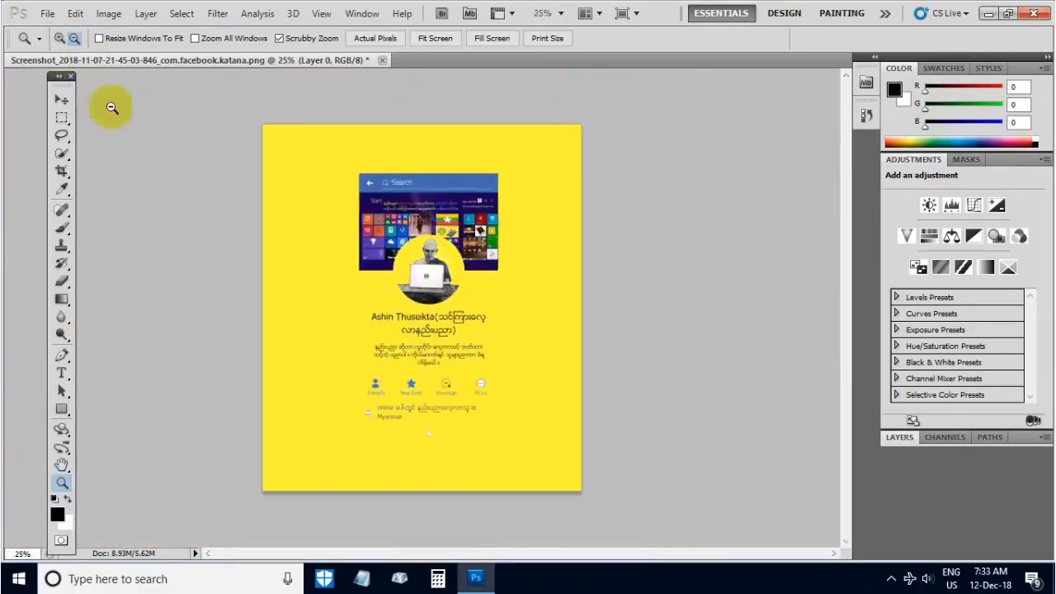
# - Switch the Zoom Tool back to zooming in and magnify the laptop in the circular profile photo
pyautogui.click(59, 38)
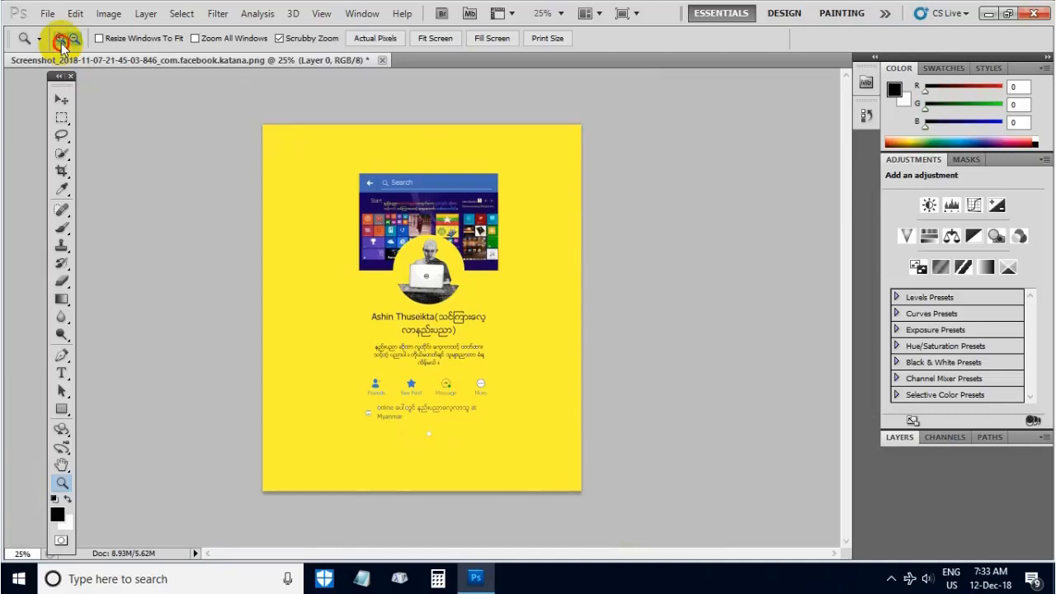
pyautogui.click(424, 281)
pyautogui.click(423, 281)
pyautogui.click(424, 282)
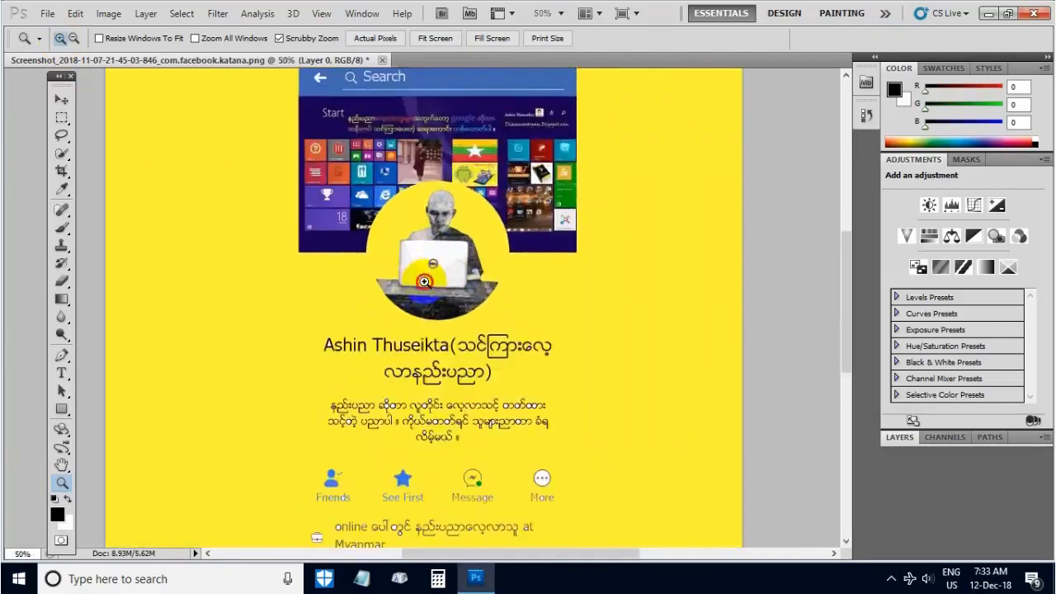
pyautogui.click(437, 260)
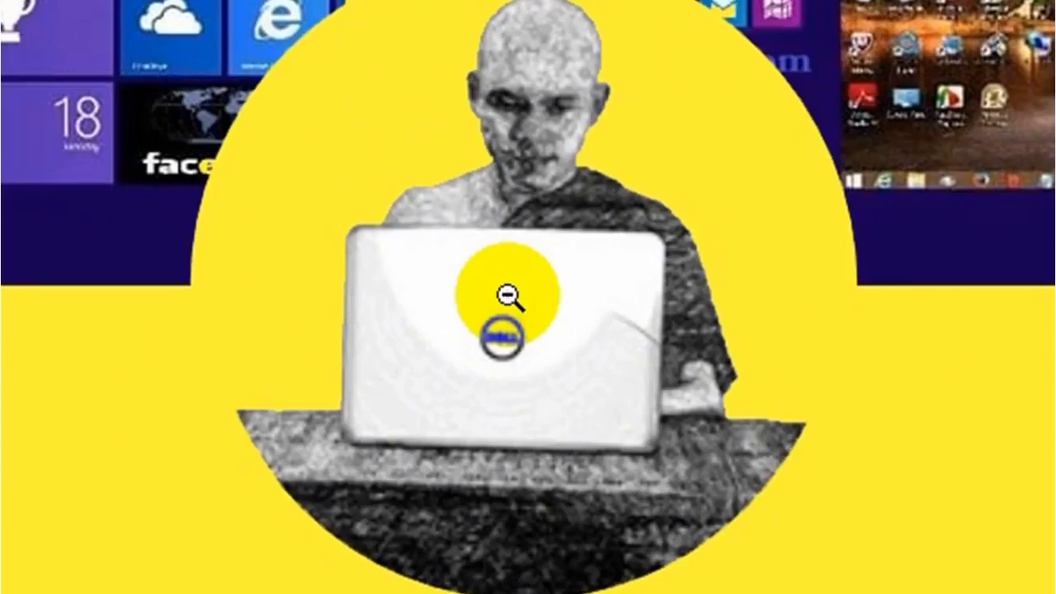
# - Zoom the image back out to 25% by temporarily reversing the Zoom Tool's direction
pyautogui.keyDown('alt'); pyautogui.click(507, 294); pyautogui.keyUp('alt')
pyautogui.keyDown('alt'); pyautogui.click(507, 295); pyautogui.keyUp('alt')
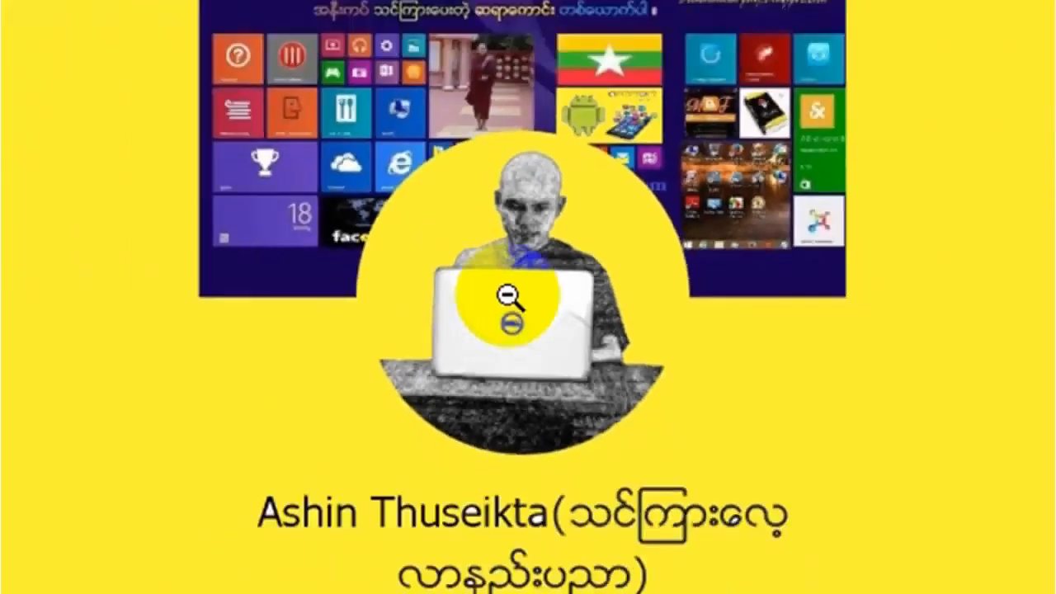
pyautogui.keyDown('alt'); pyautogui.click(507, 294); pyautogui.keyUp('alt')
pyautogui.keyDown('alt'); pyautogui.click(507, 294); pyautogui.keyUp('alt')
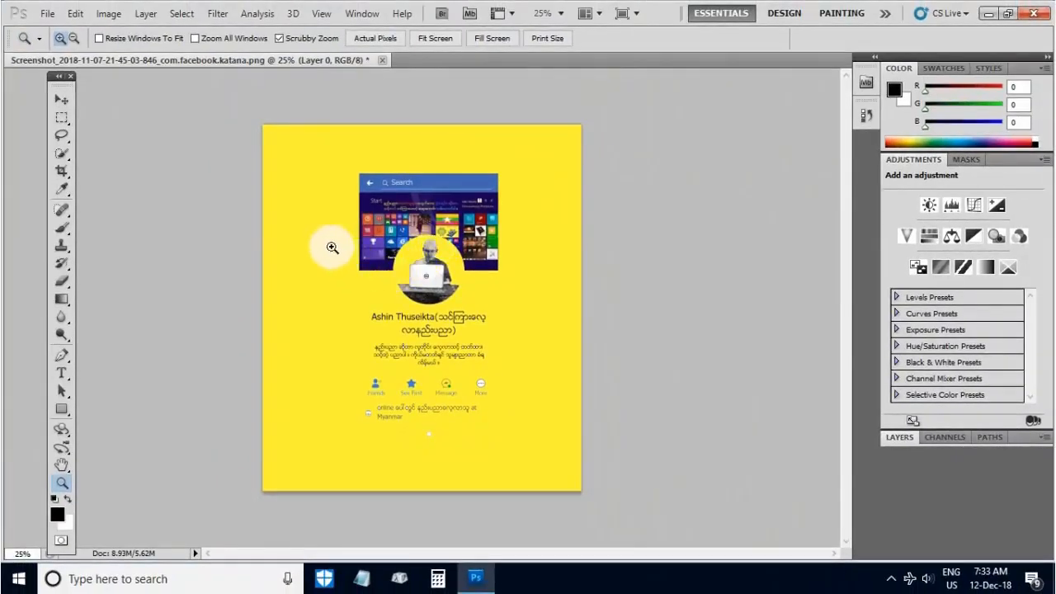
# - Magnify the image to 50% around the cover picture's edge and reverse the Zoom Tool temporarily to return to 25%
pyautogui.click(332, 248)
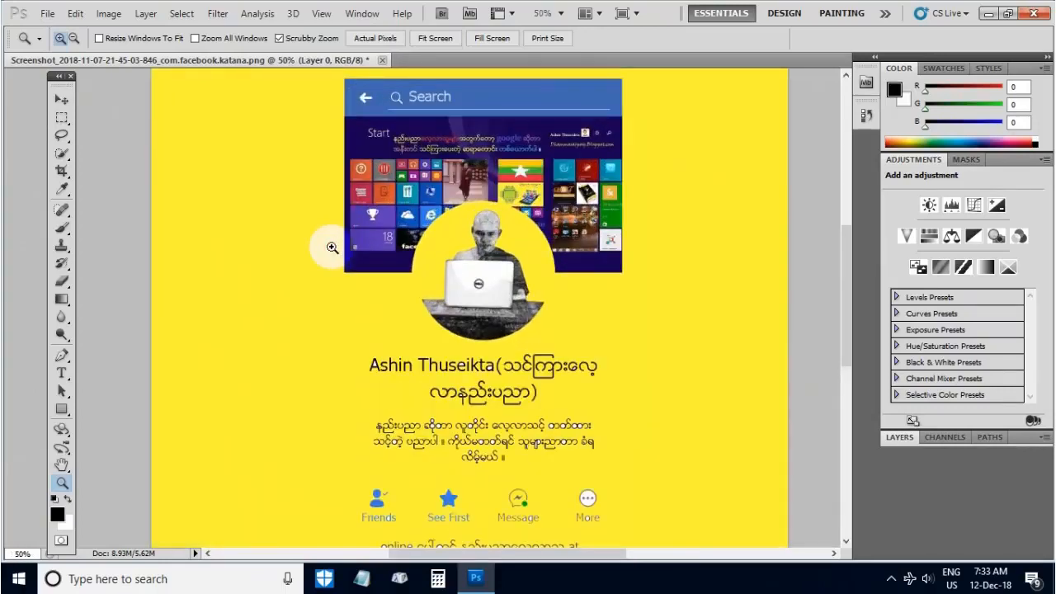
pyautogui.press('alt')
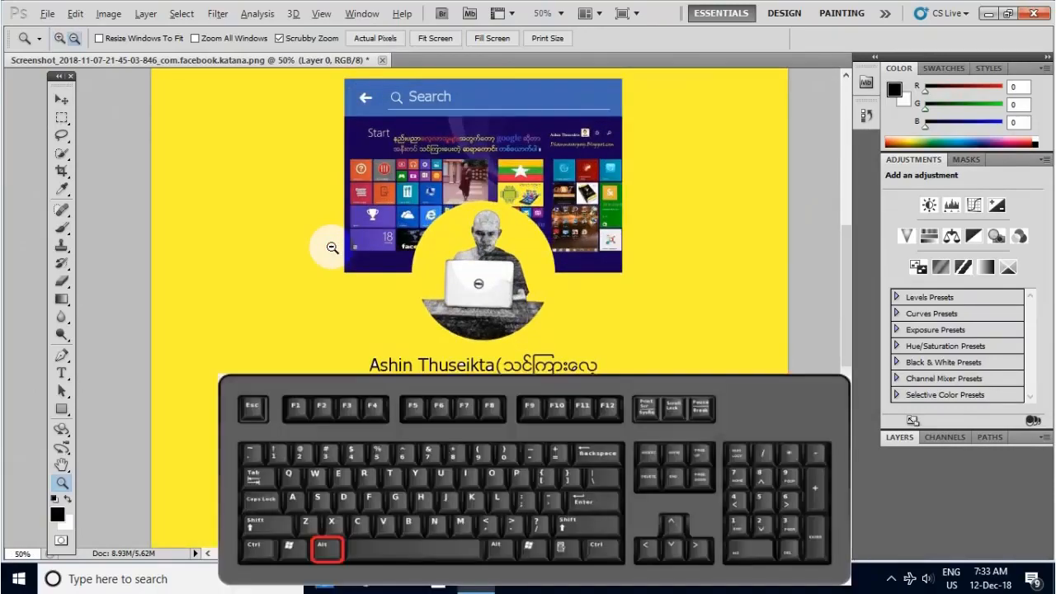
pyautogui.keyDown('alt'); pyautogui.click(332, 247); pyautogui.keyUp('alt')
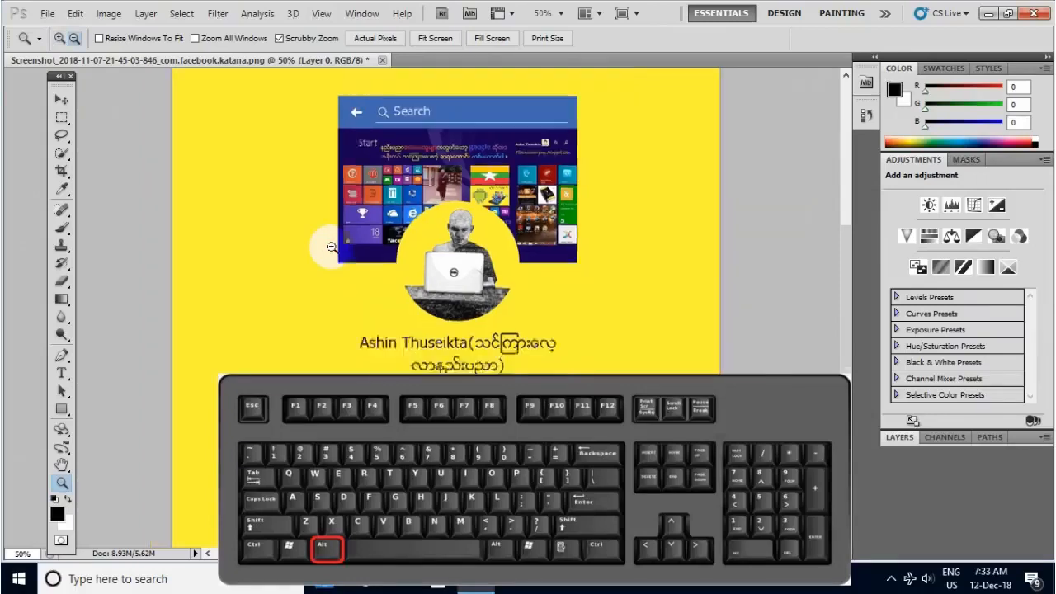
pyautogui.keyDown('alt'); pyautogui.click(332, 248); pyautogui.keyUp('alt')
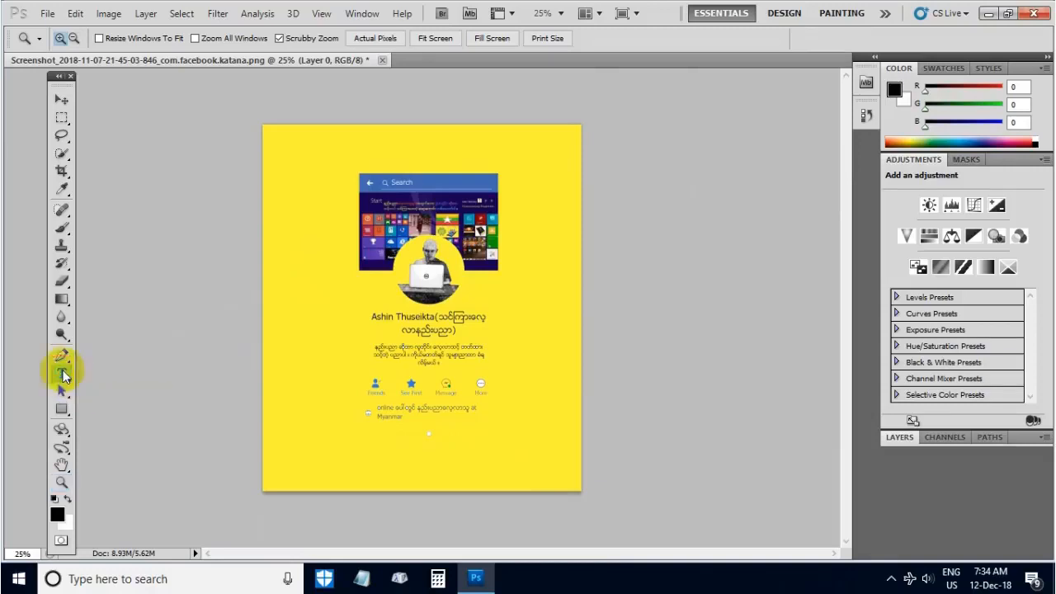
# - Add a horizontal text line reading "သင်ကြားလေ့လာနည်းပညာ" in the yellow area above the cover picture, using the Burmese keyboard input
pyautogui.click(62, 374)
pyautogui.click(300, 166)
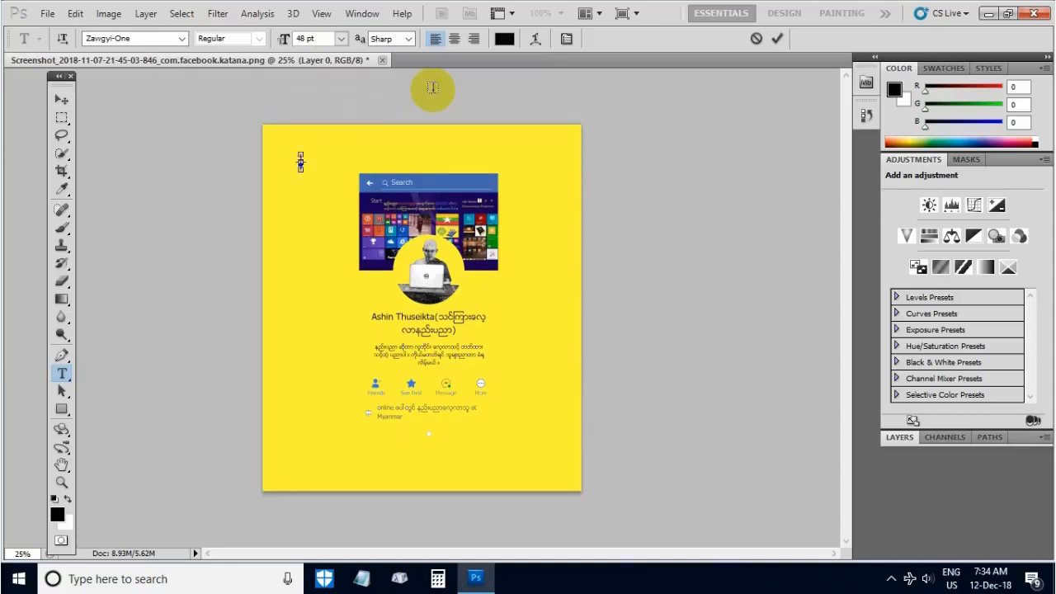
pyautogui.hotkey('ctrl', 'shift')
pyautogui.write('သင်')
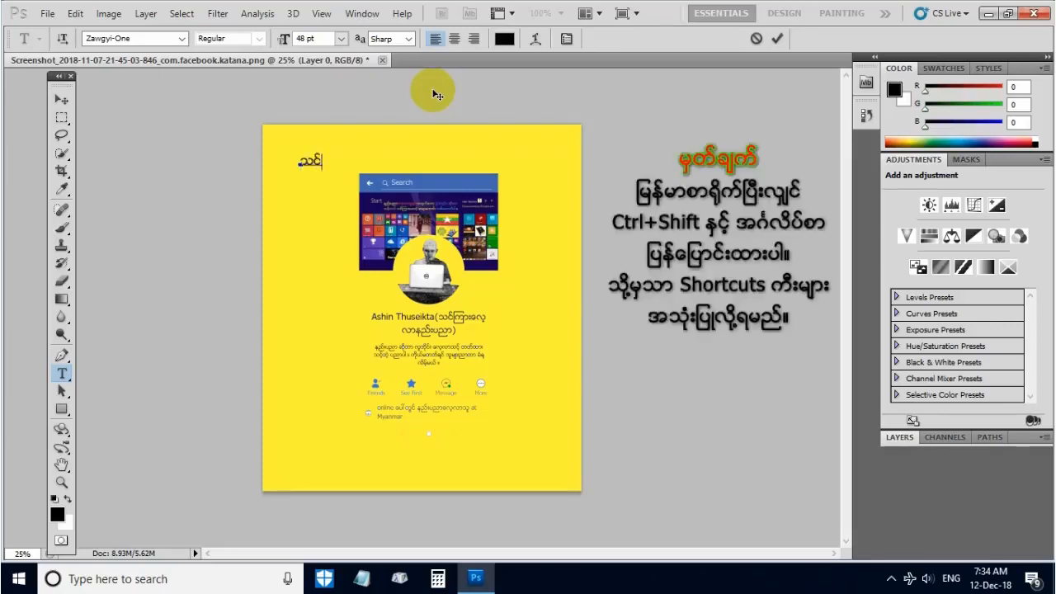
pyautogui.write('ကြားလေ့လာနည်')
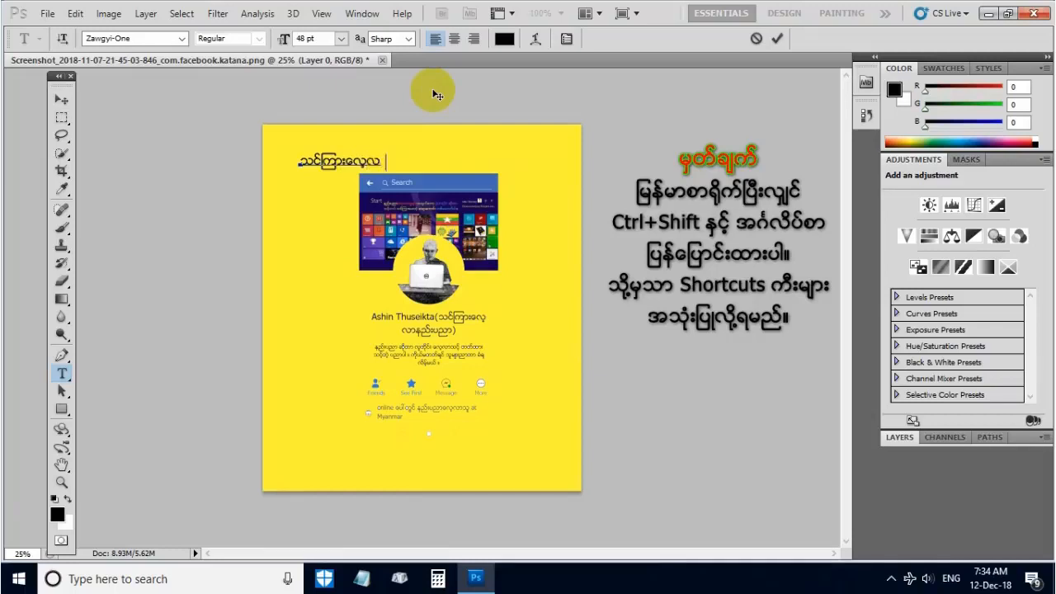
pyautogui.write('းပညာ')
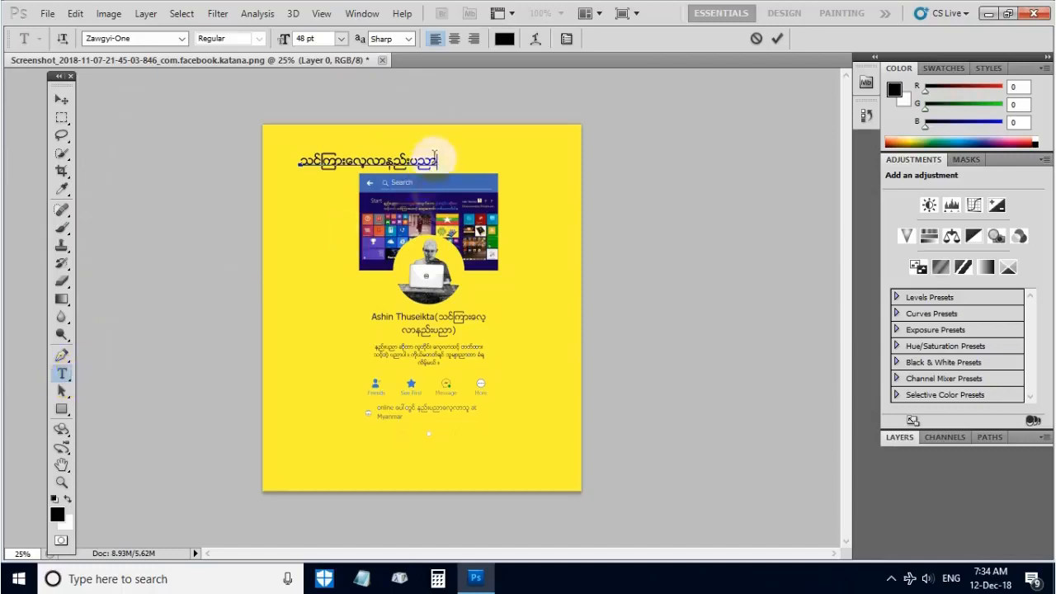
# - Select the whole Burmese heading and try font sizes of 60, 72 and 24 pt before setting it to 48 pt
pyautogui.moveTo(436, 161); pyautogui.dragTo(278, 158)
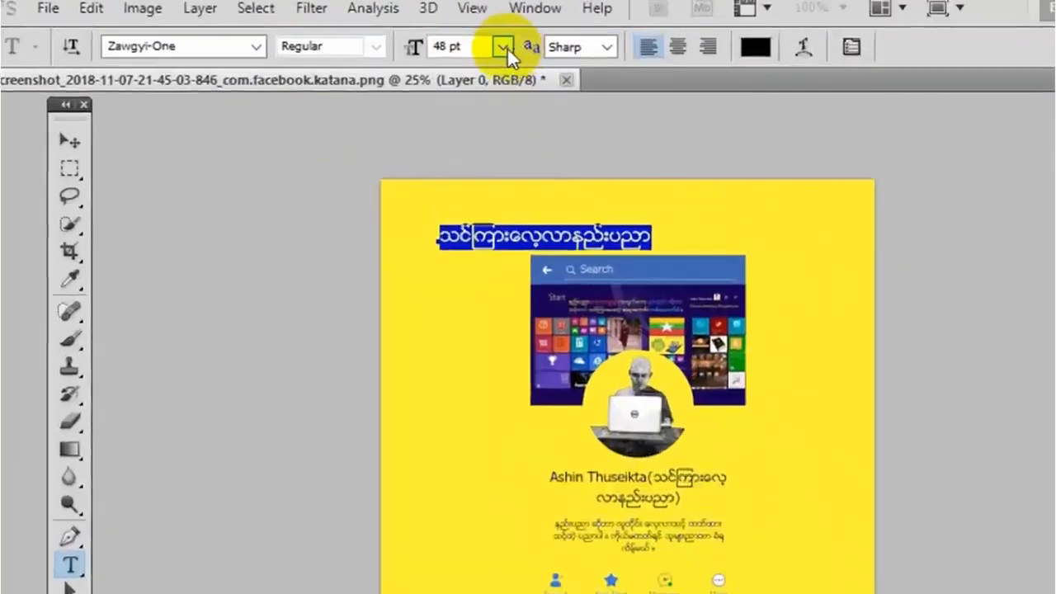
pyautogui.click(340, 40)
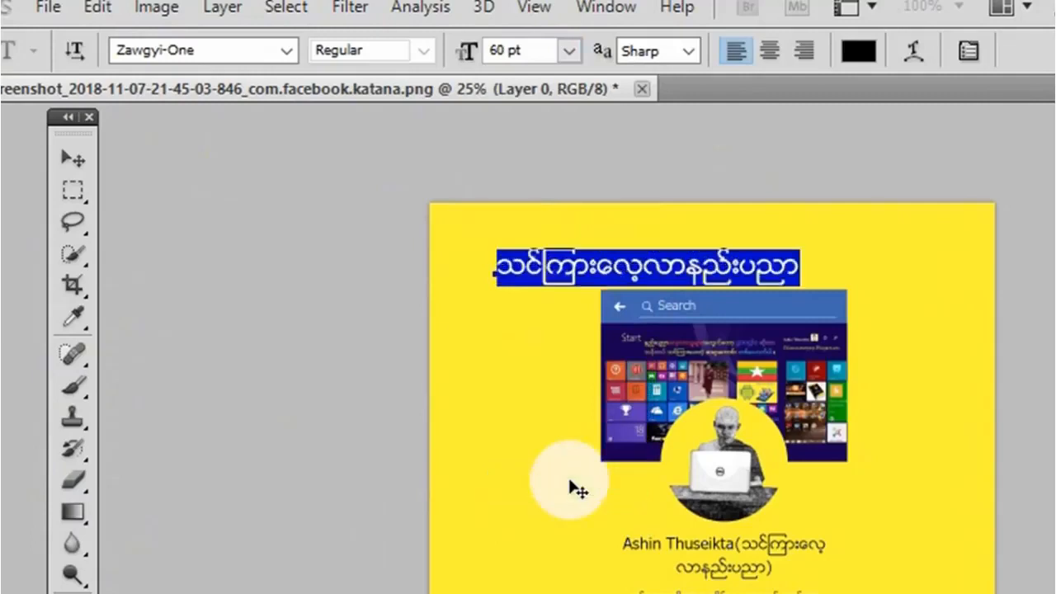
pyautogui.click(570, 52)
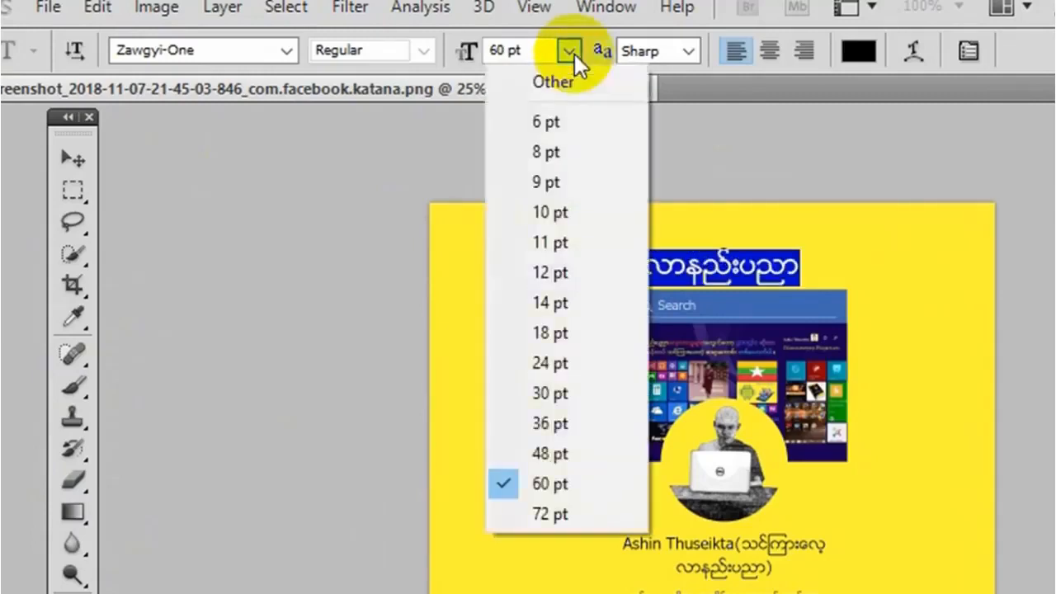
pyautogui.click(565, 514)
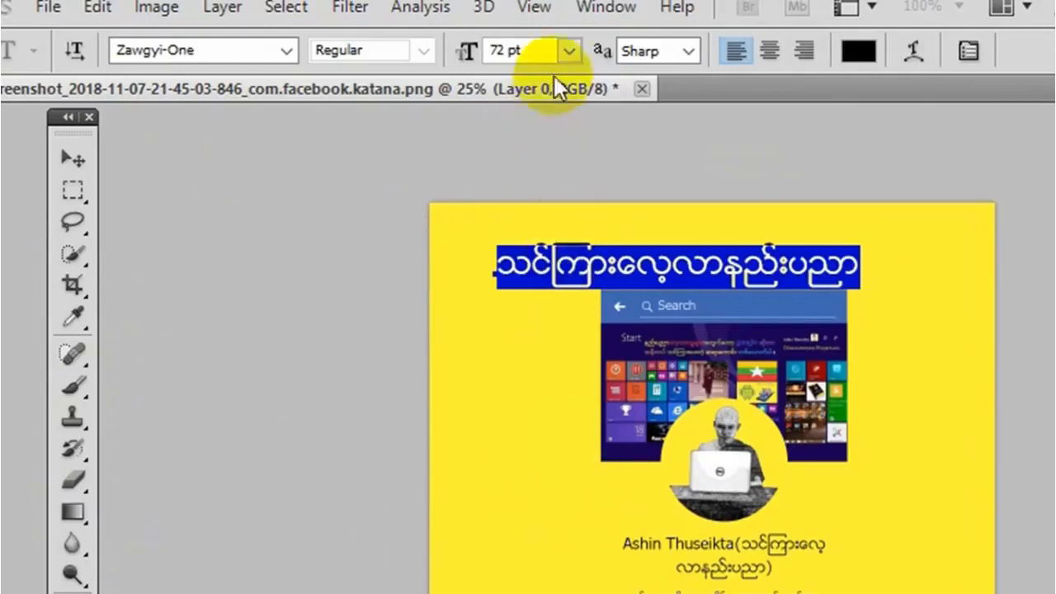
pyautogui.click(565, 51)
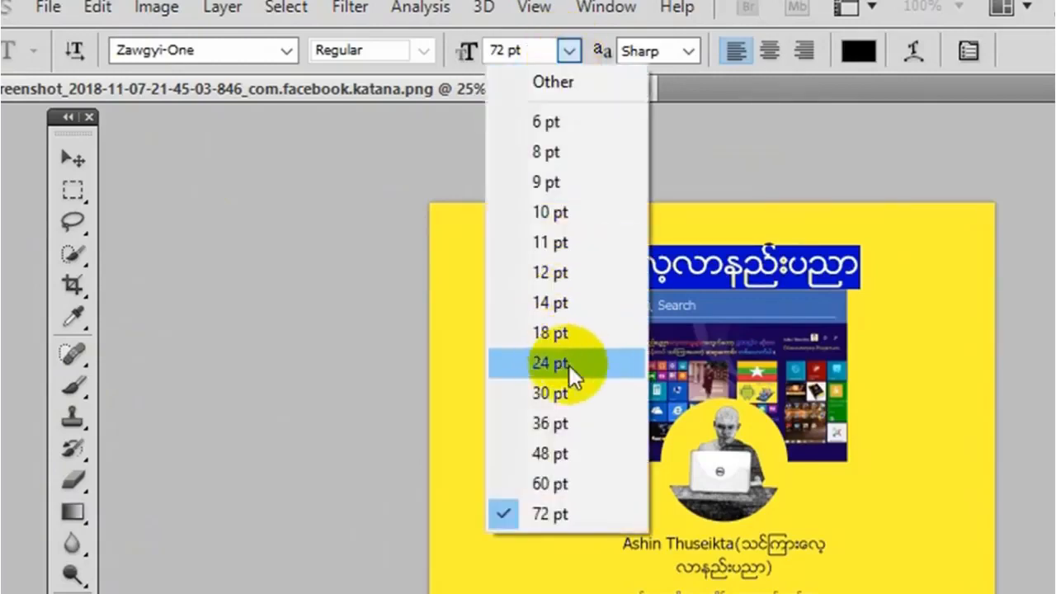
pyautogui.click(569, 365)
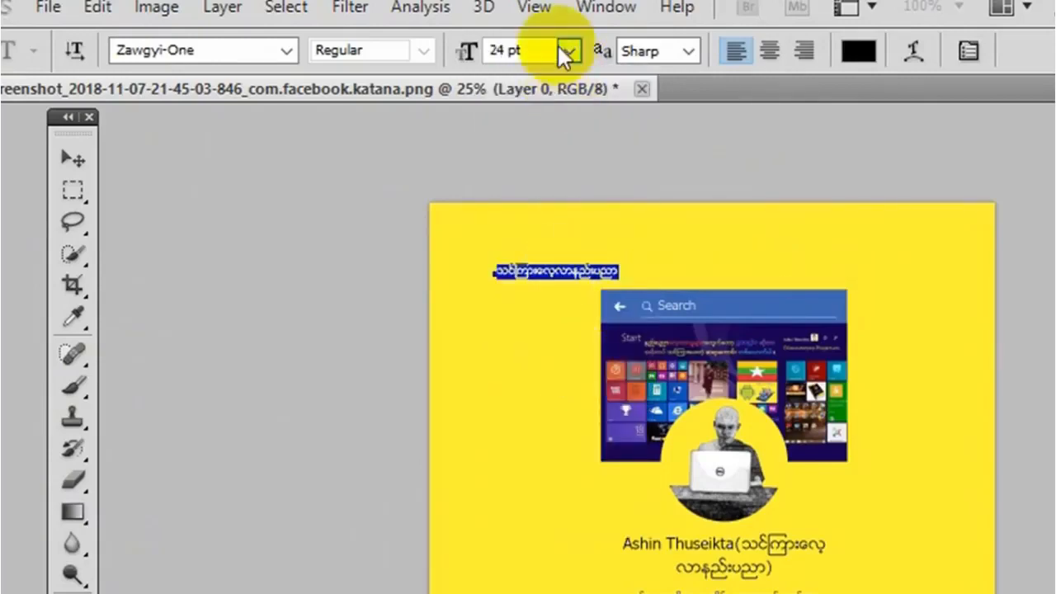
pyautogui.click(568, 51)
pyautogui.click(591, 452)
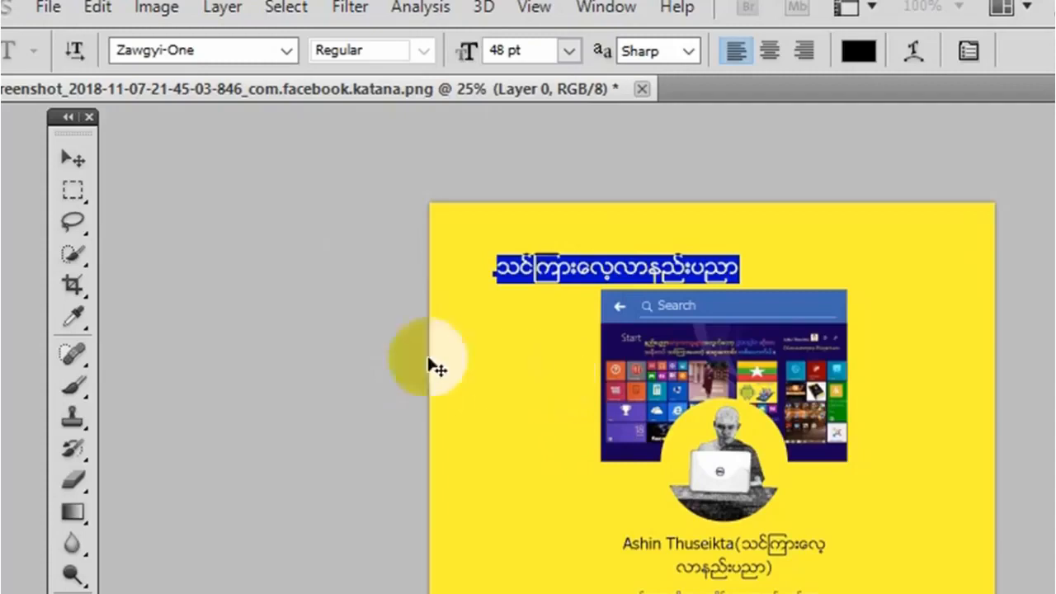
# - Move the Burmese heading with the Move Tool until it is centred above the cover picture, and minimize the program window
pyautogui.click(76, 162)
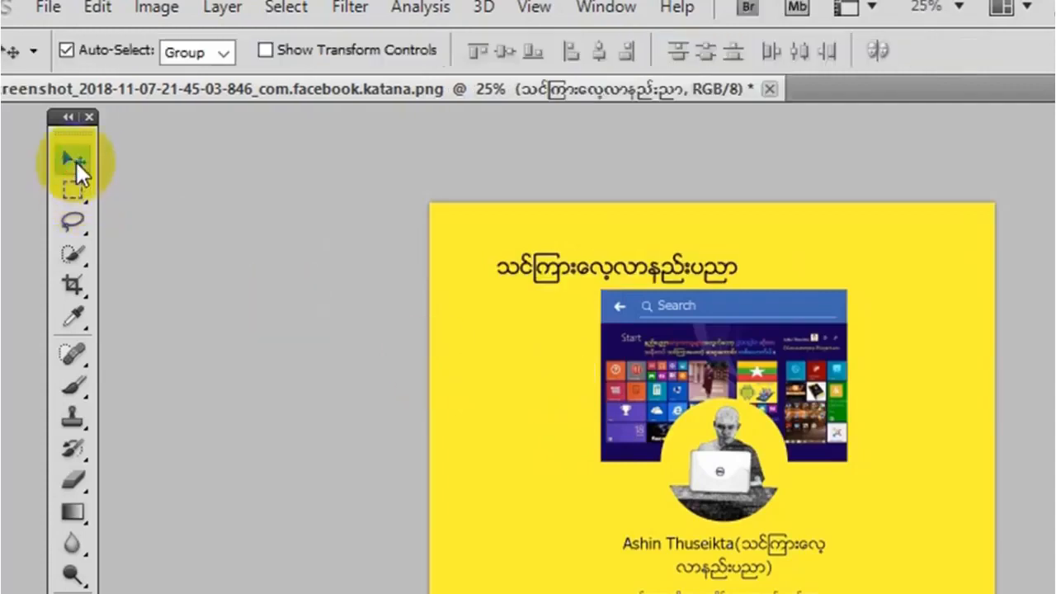
pyautogui.moveTo(561, 277); pyautogui.dragTo(678, 264)
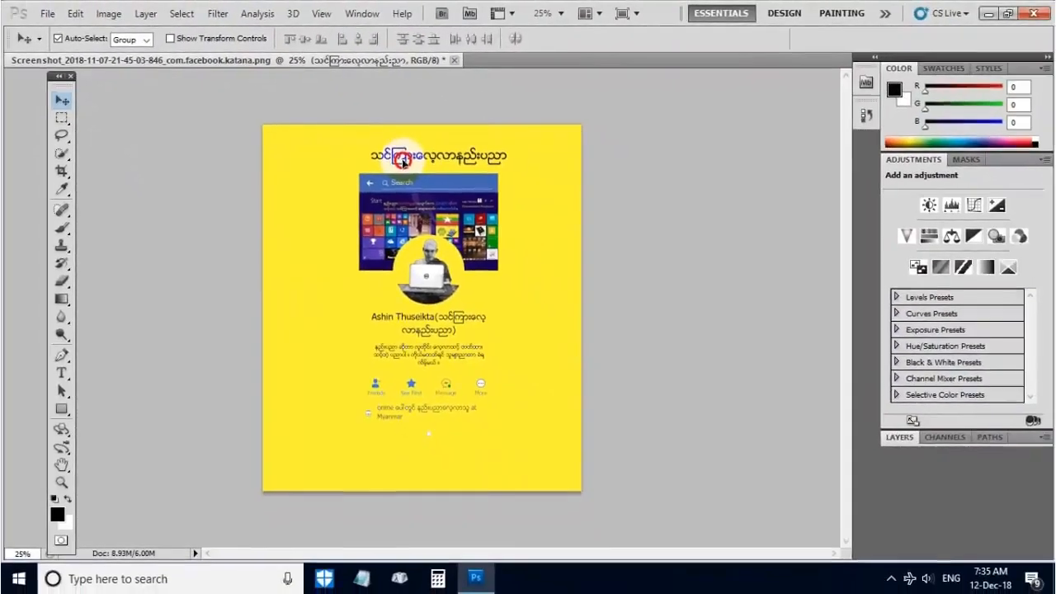
pyautogui.moveTo(403, 161)
pyautogui.mouseDown()
pyautogui.moveTo(396, 247)
pyautogui.moveTo(338, 236)
pyautogui.moveTo(378, 148)
pyautogui.moveTo(394, 163)
pyautogui.mouseUp()
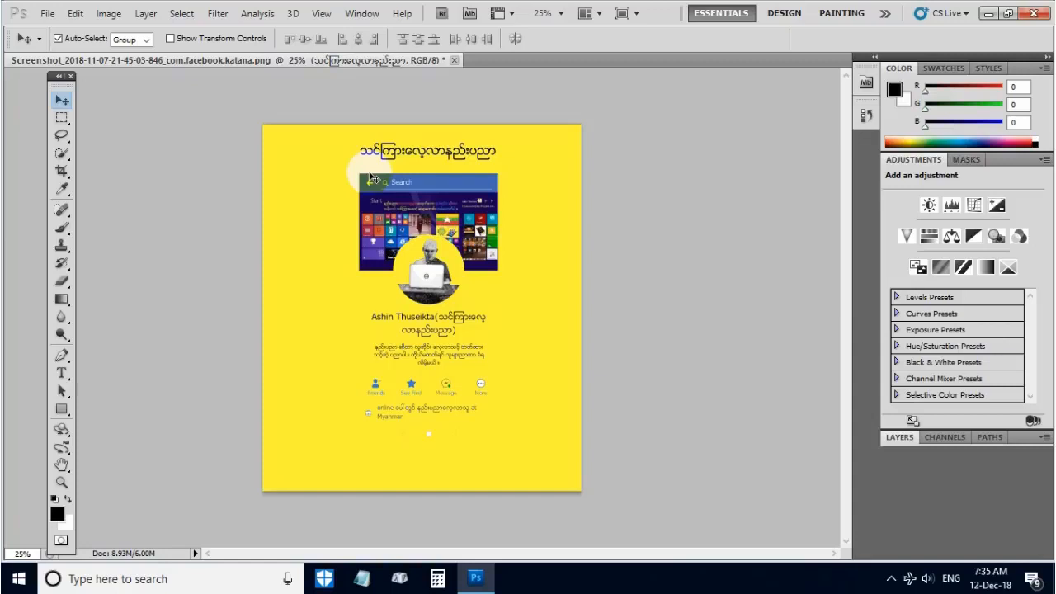
pyautogui.click(987, 15)
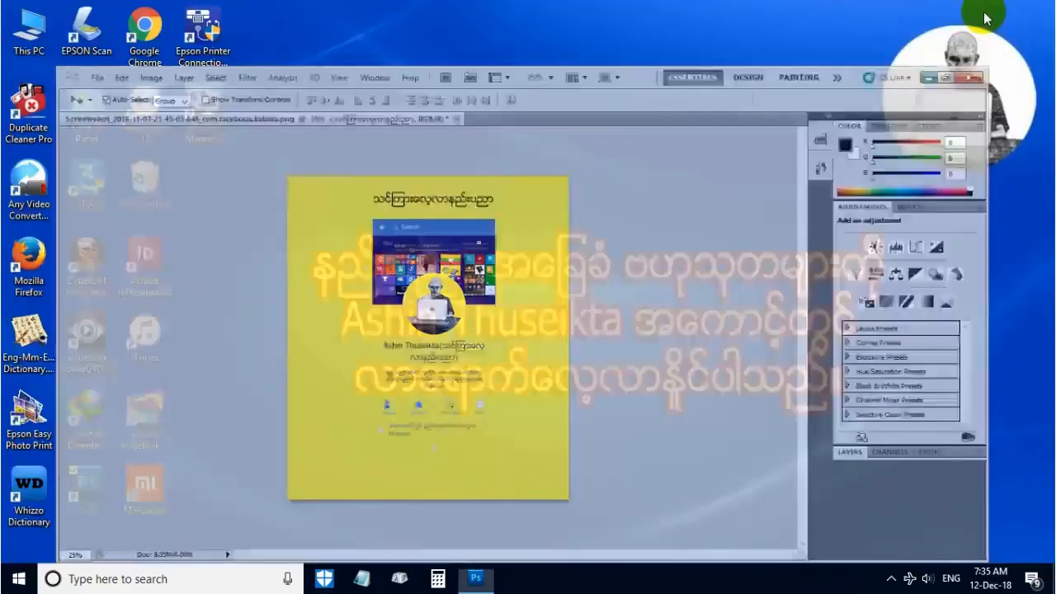